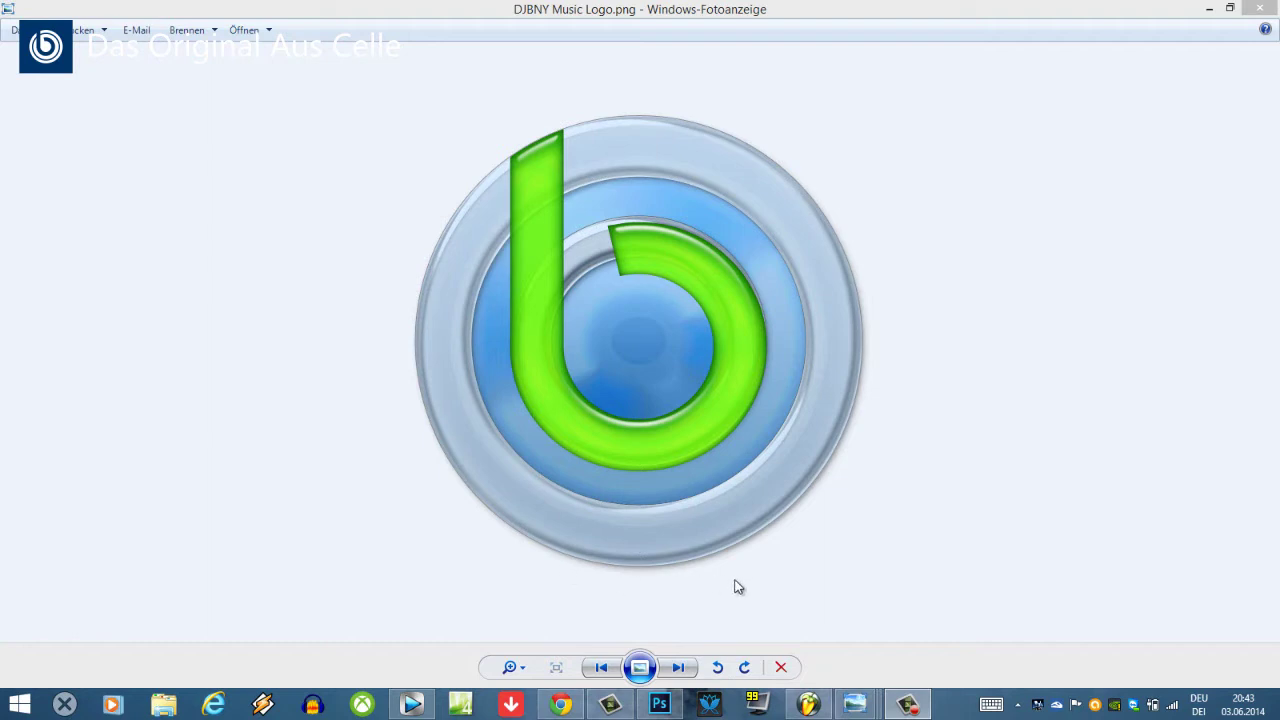
# Bring the djbny Logo 2012 NEU.png window to the front from the Photo Viewer taskbar previews
pyautogui.moveTo(857, 700)
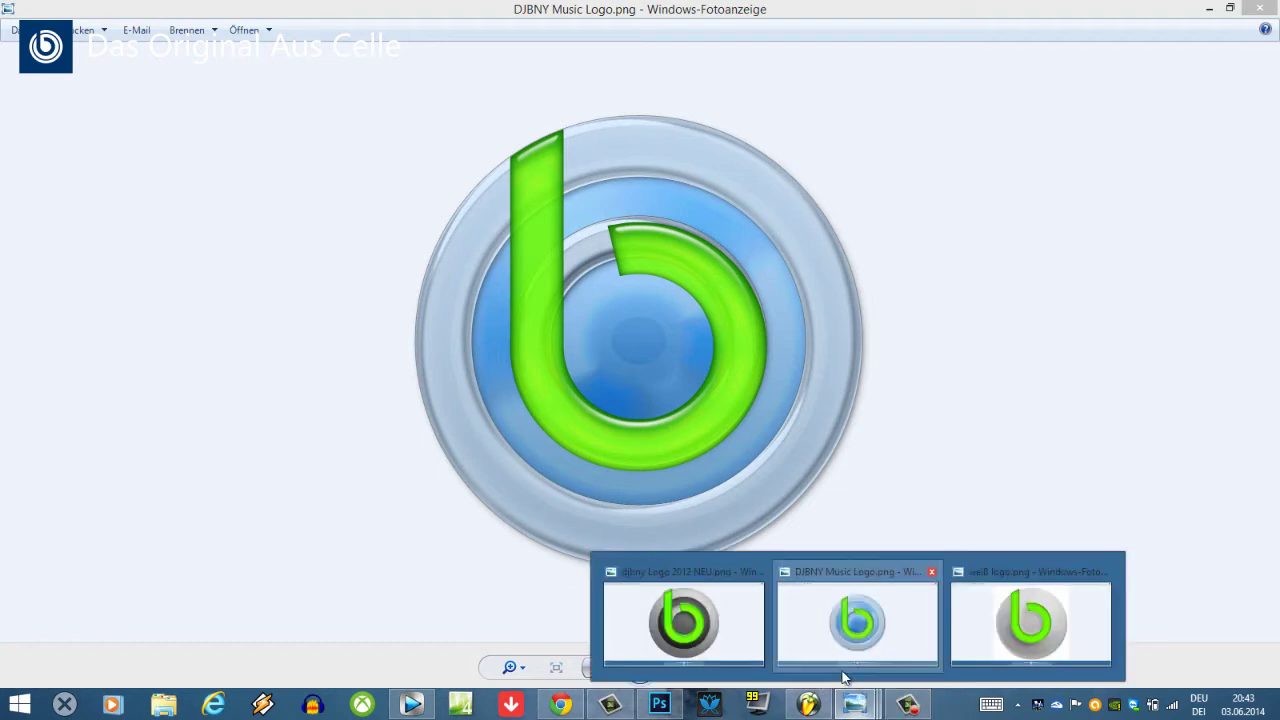
pyautogui.click(702, 620)
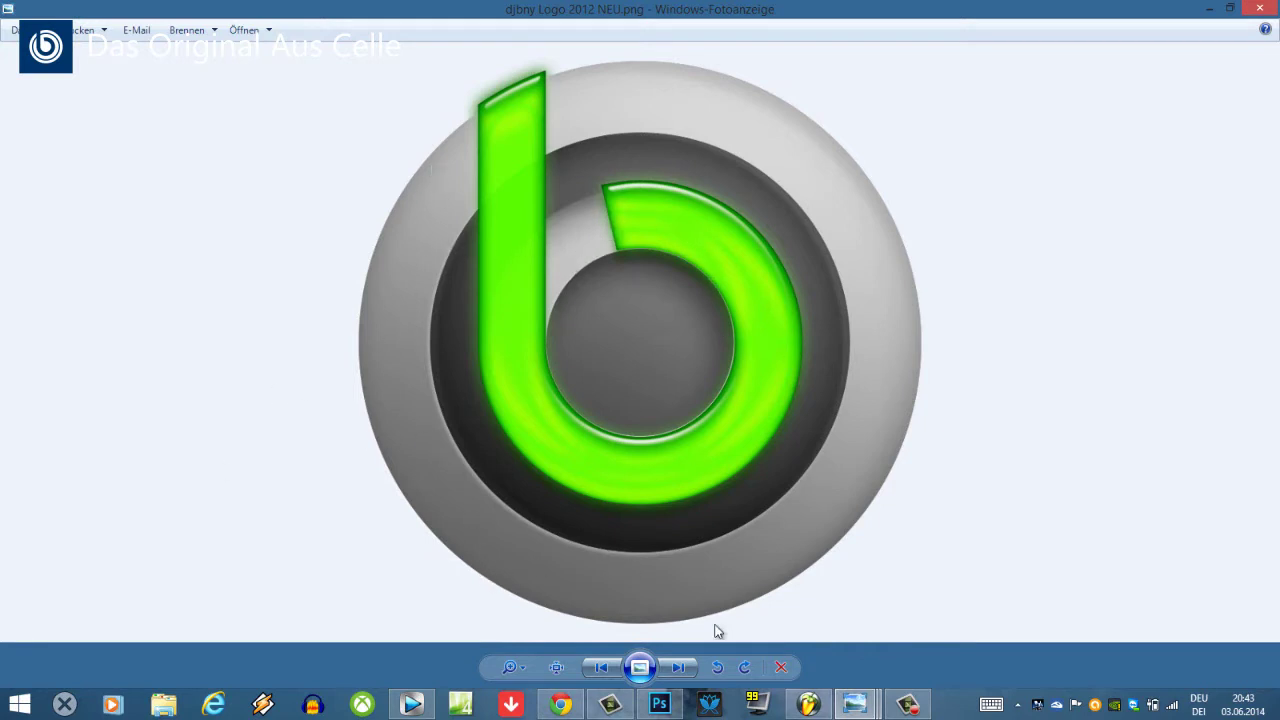
# Switch Photo Viewer to weiß logo.png using the taskbar preview
pyautogui.moveTo(855, 705)
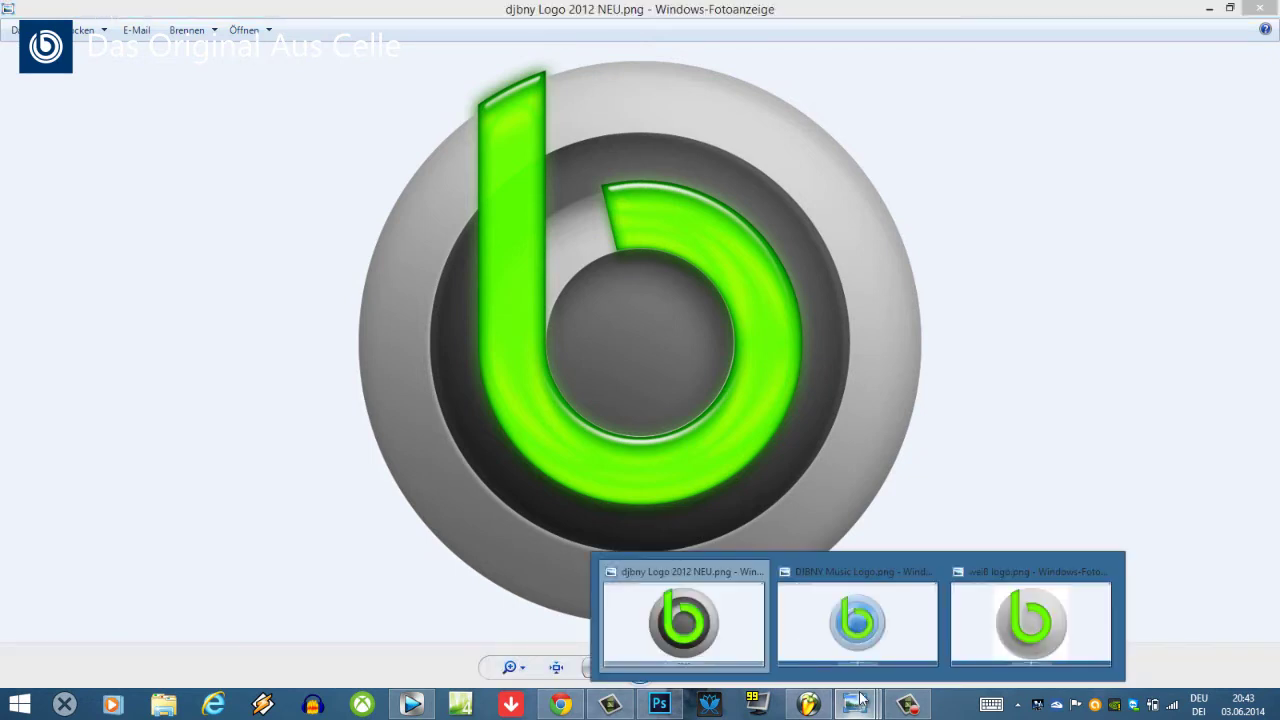
pyautogui.moveTo(1029, 597)
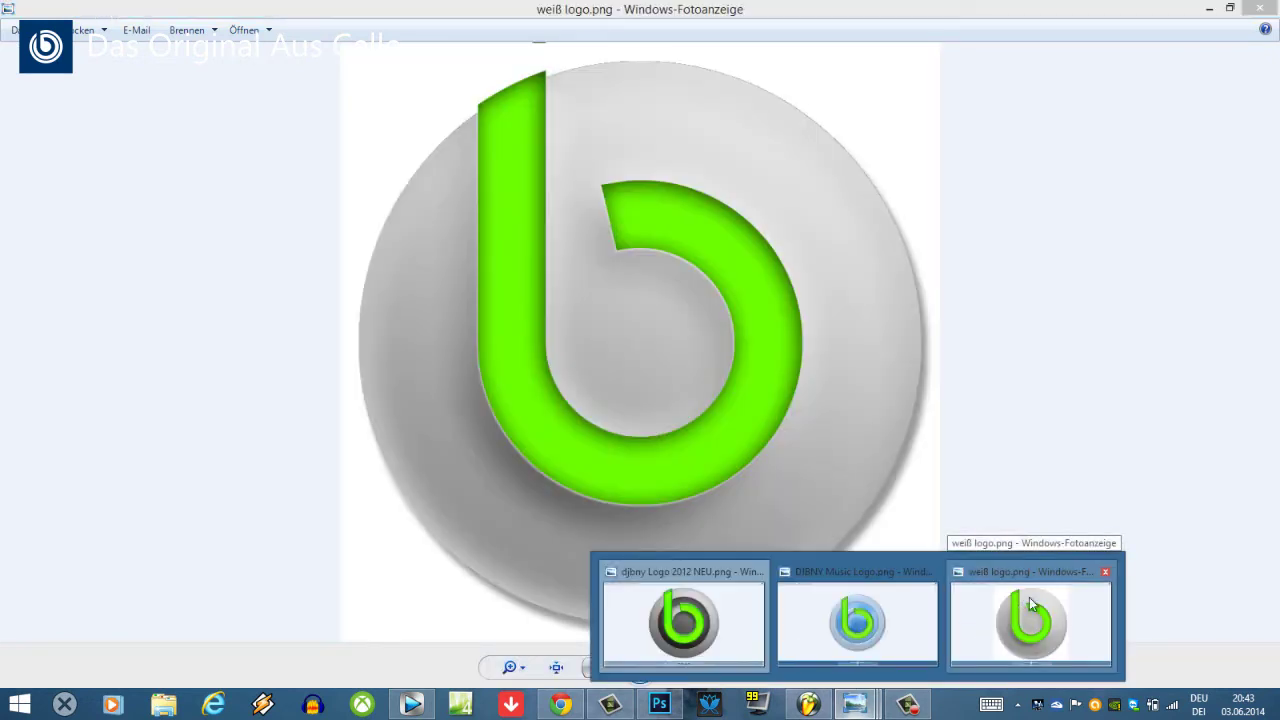
pyautogui.click(975, 603)
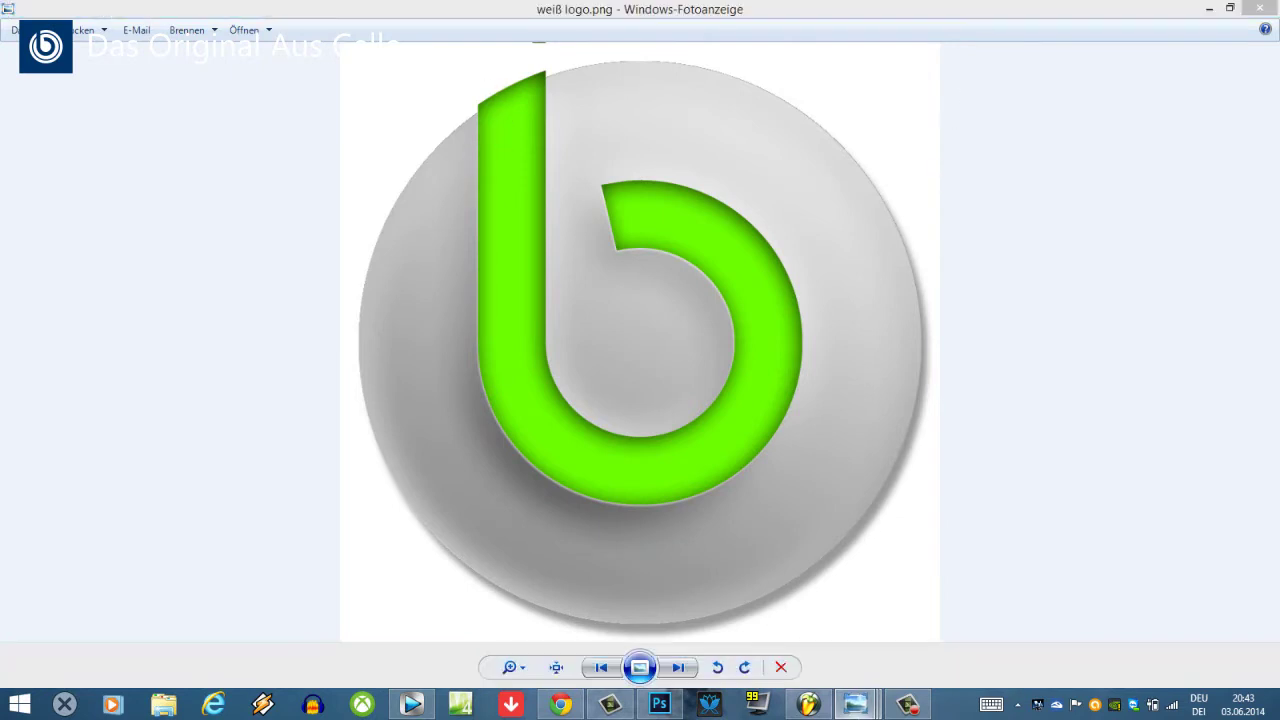
# Zoom in and out on the white logo image, then close its window
pyautogui.moveTo(854, 704)
pyautogui.moveTo(709, 637)
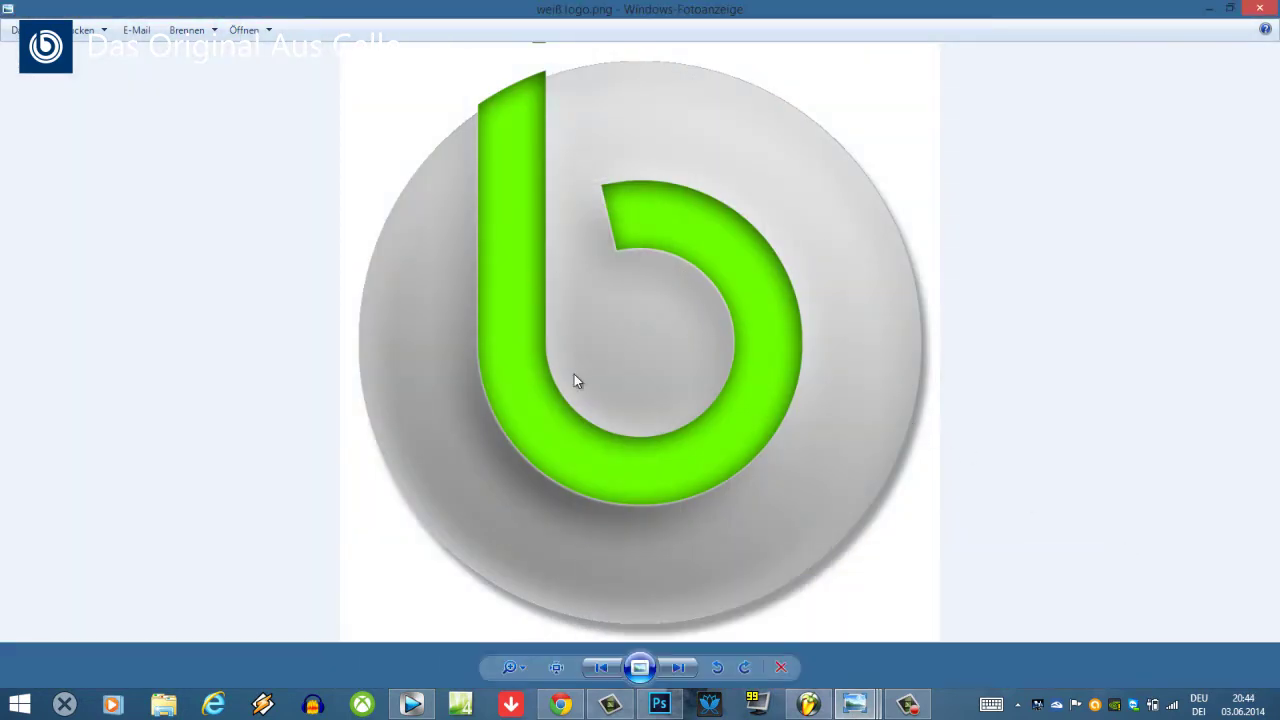
pyautogui.scroll(2, 536, 212)
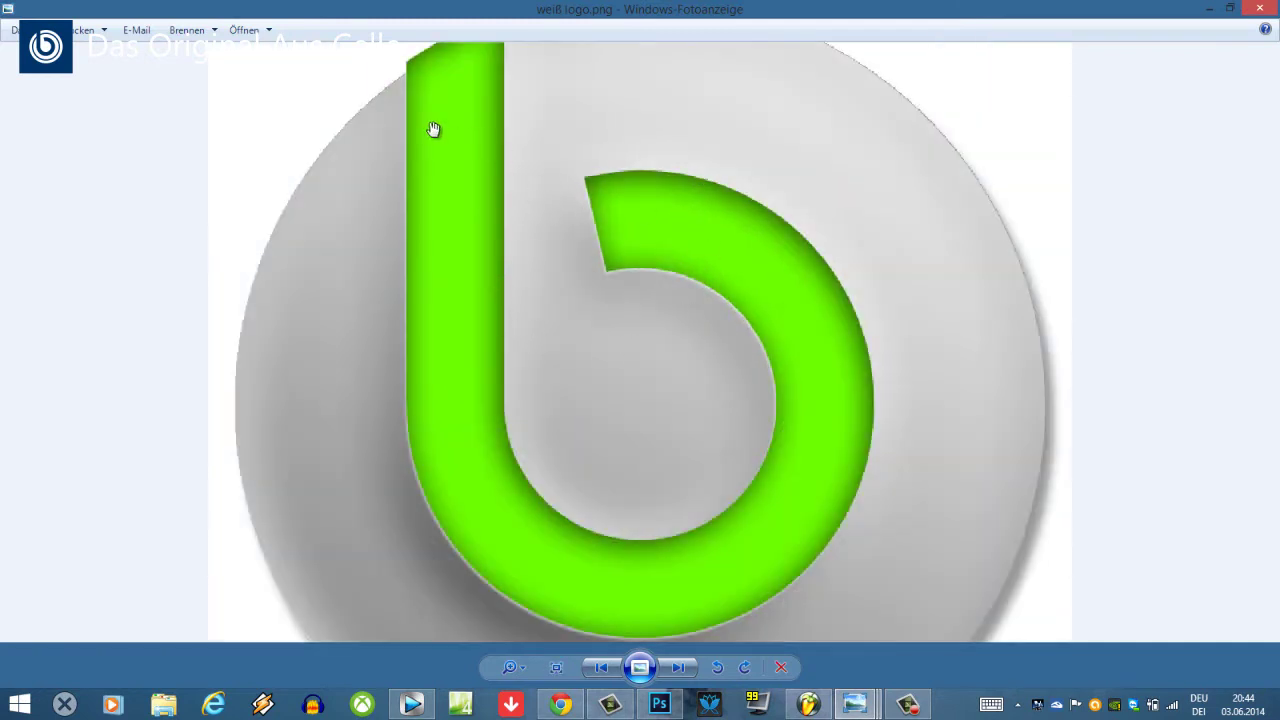
pyautogui.scroll(-2, 445, 425)
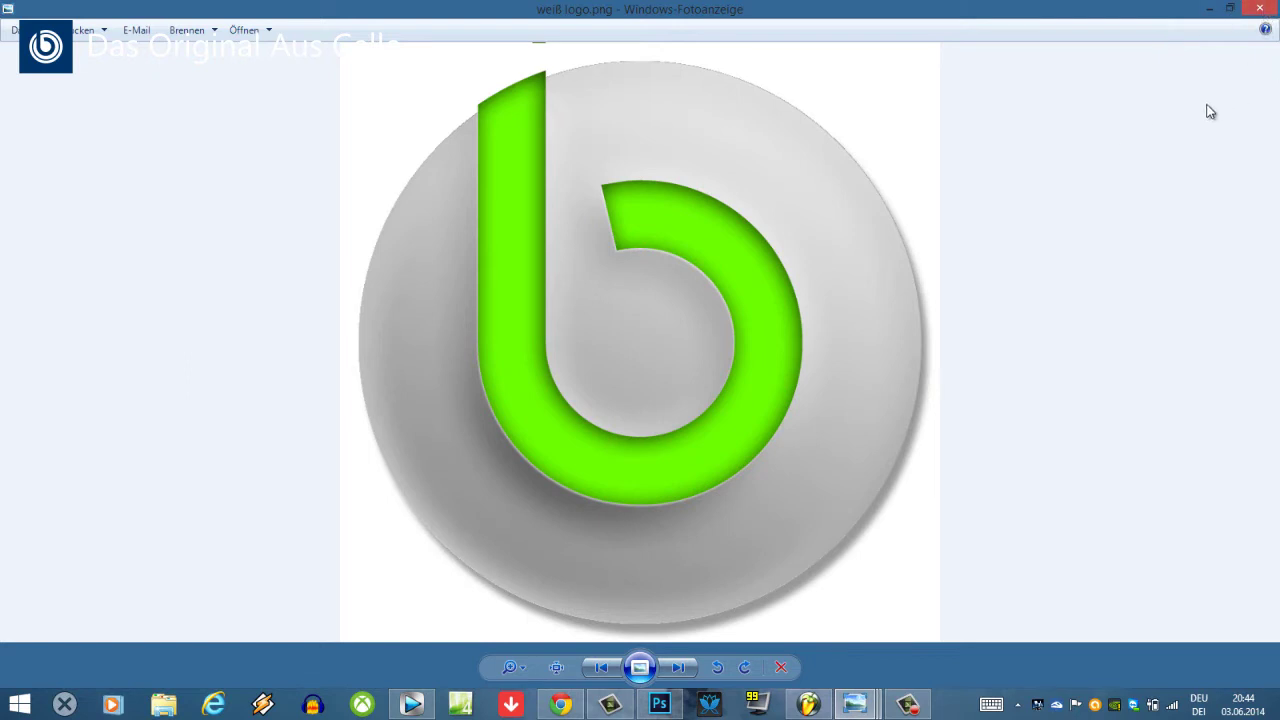
pyautogui.click(1262, 12)
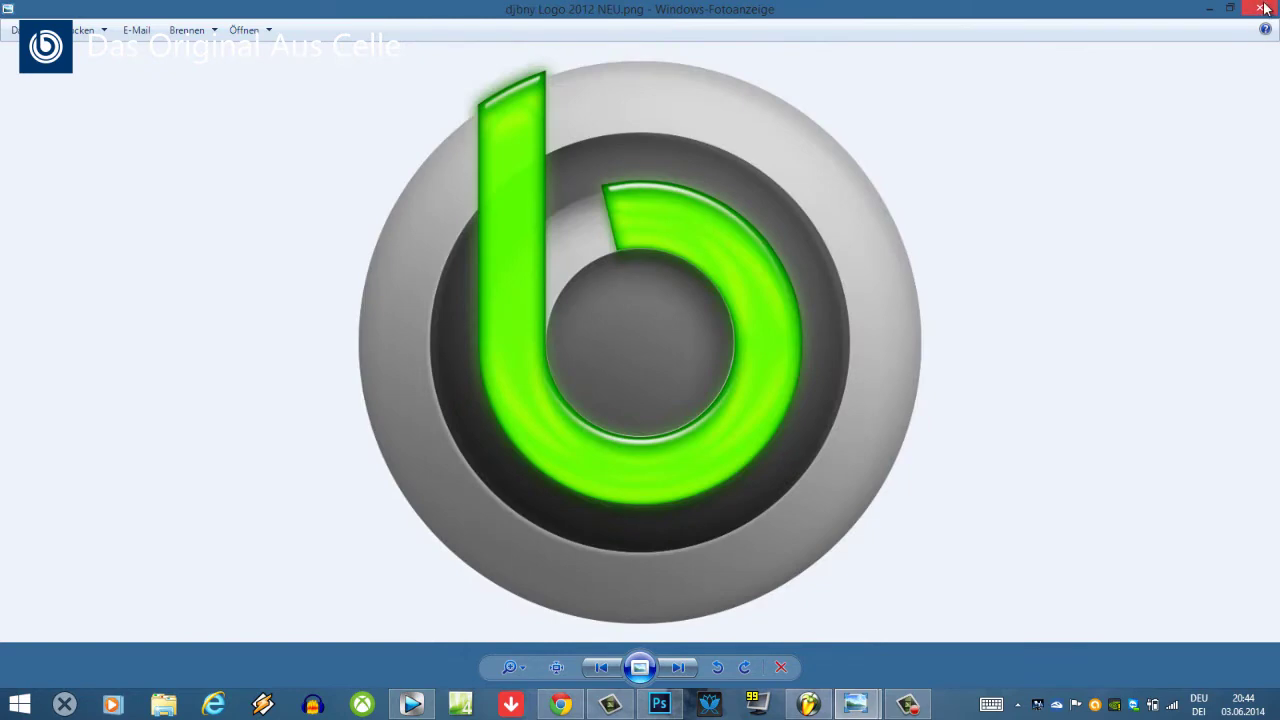
# Close the remaining viewer, show Rechteck 1 Kopie and Ellipse 1, and hide Ellipse 1 Kopie 4
pyautogui.click(1260, 10)
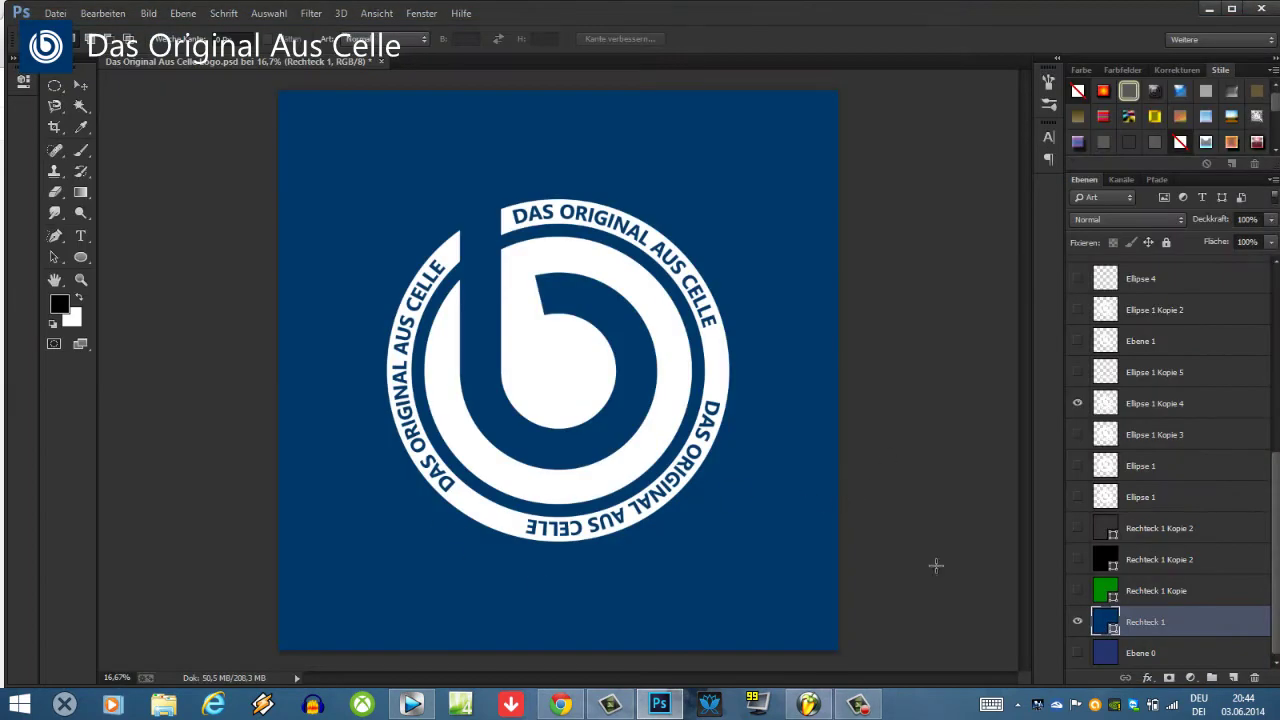
pyautogui.click(1077, 590)
pyautogui.click(1077, 465)
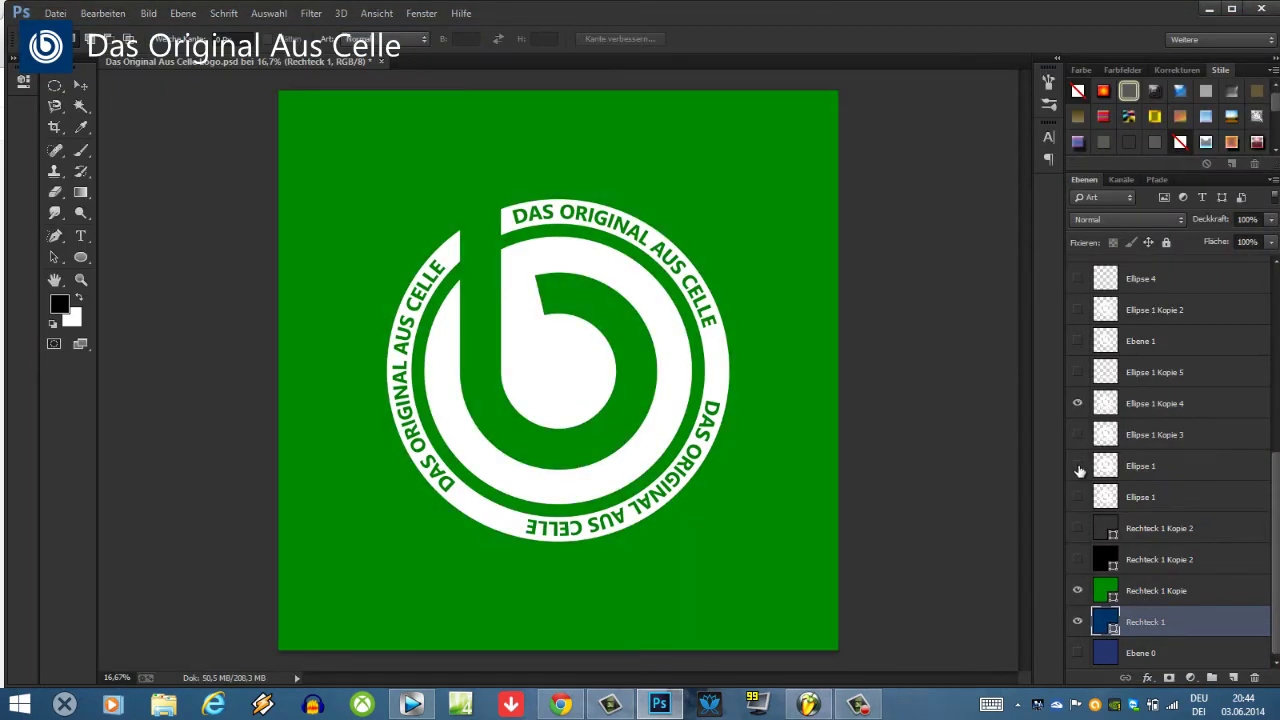
pyautogui.click(1078, 403)
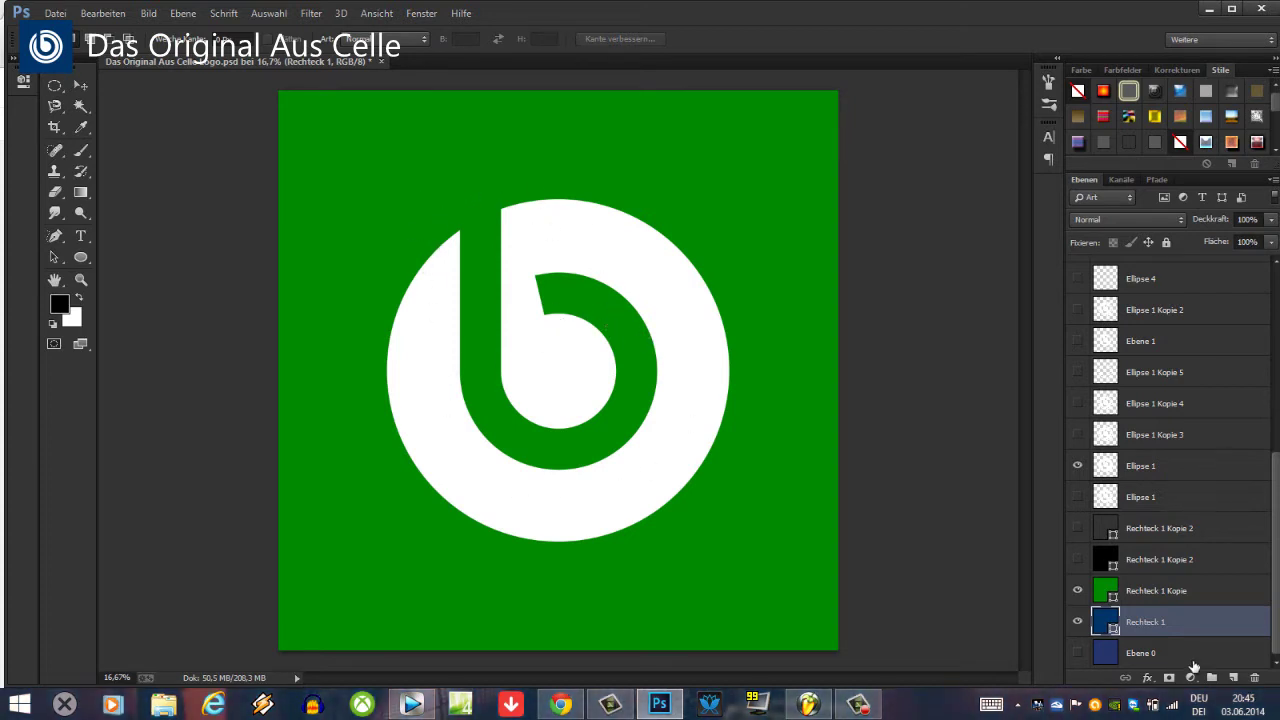
pyautogui.doubleClick(1105, 590)
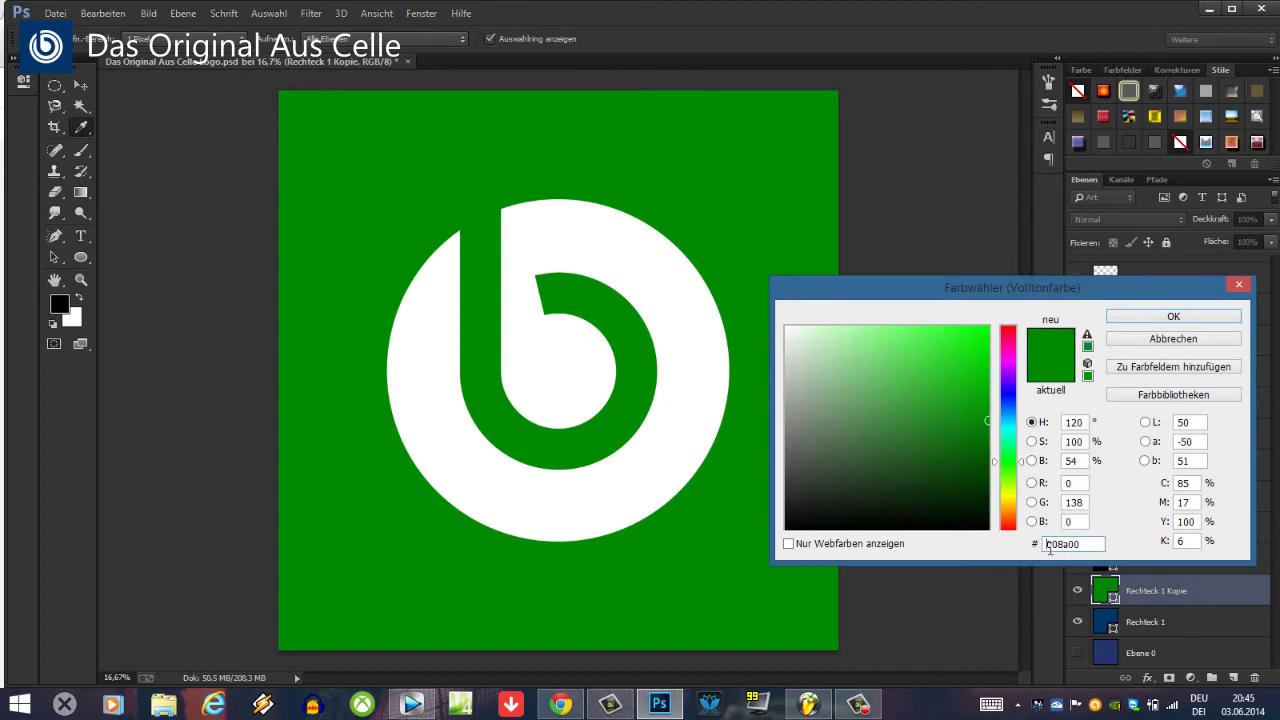
pyautogui.click(1152, 342)
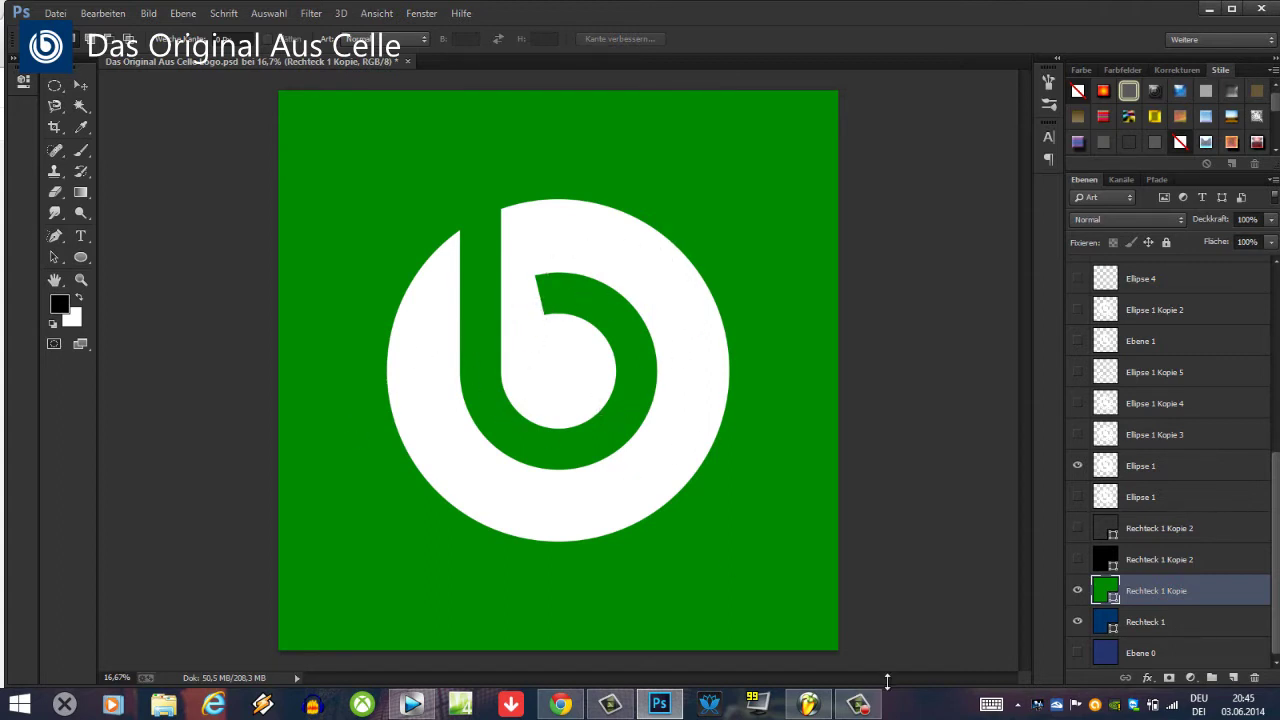
pyautogui.click(562, 706)
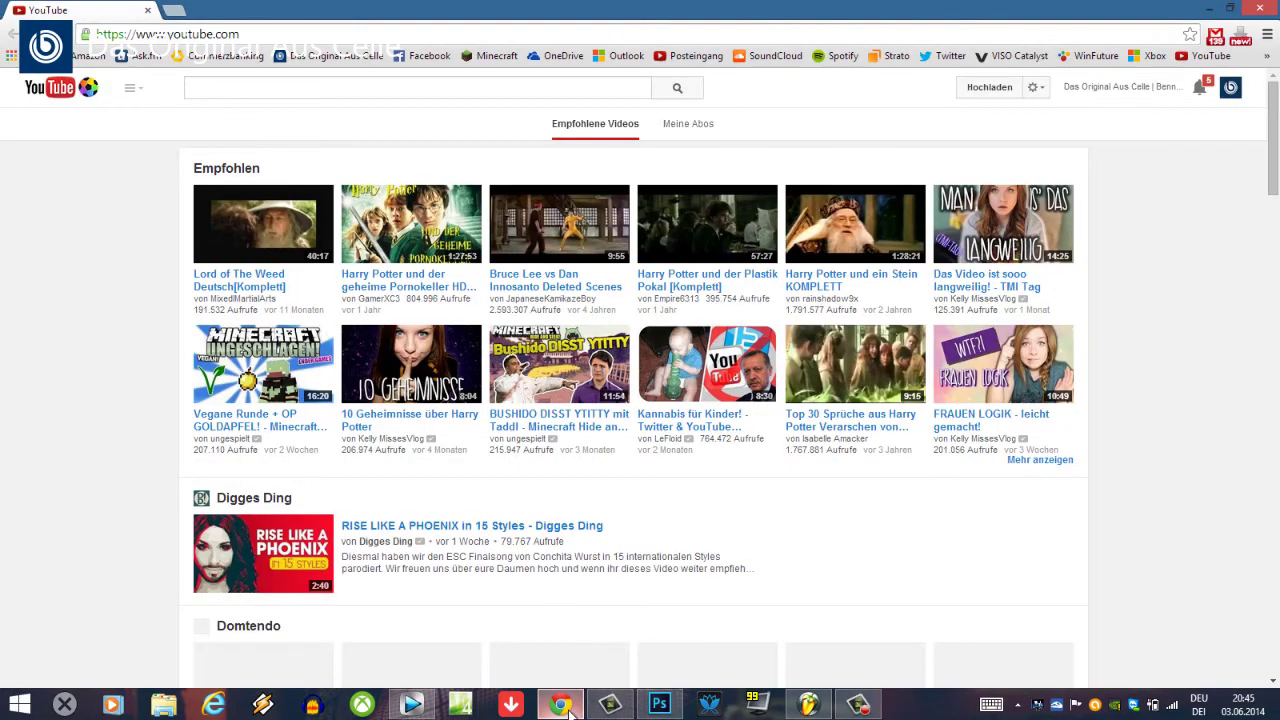
pyautogui.click(572, 712)
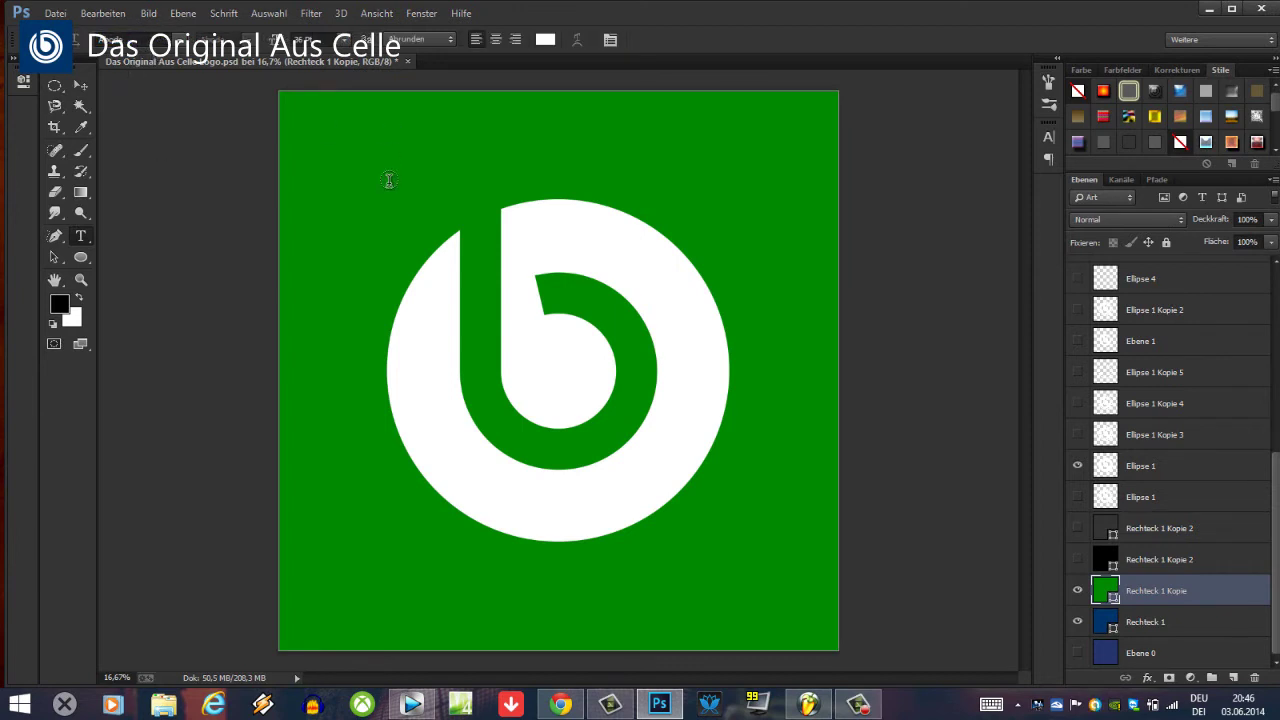
pyautogui.click(425, 180)
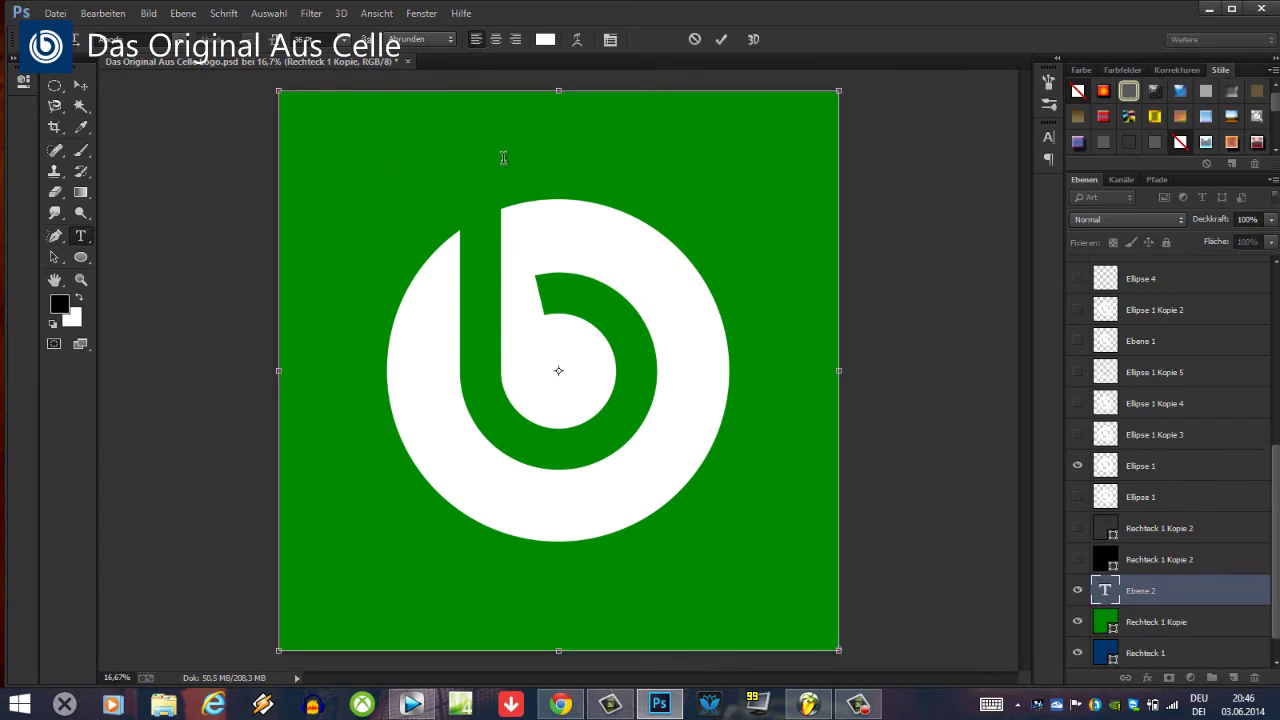
pyautogui.write('b')
pyautogui.press('BackSpace')
pyautogui.press('Escape')
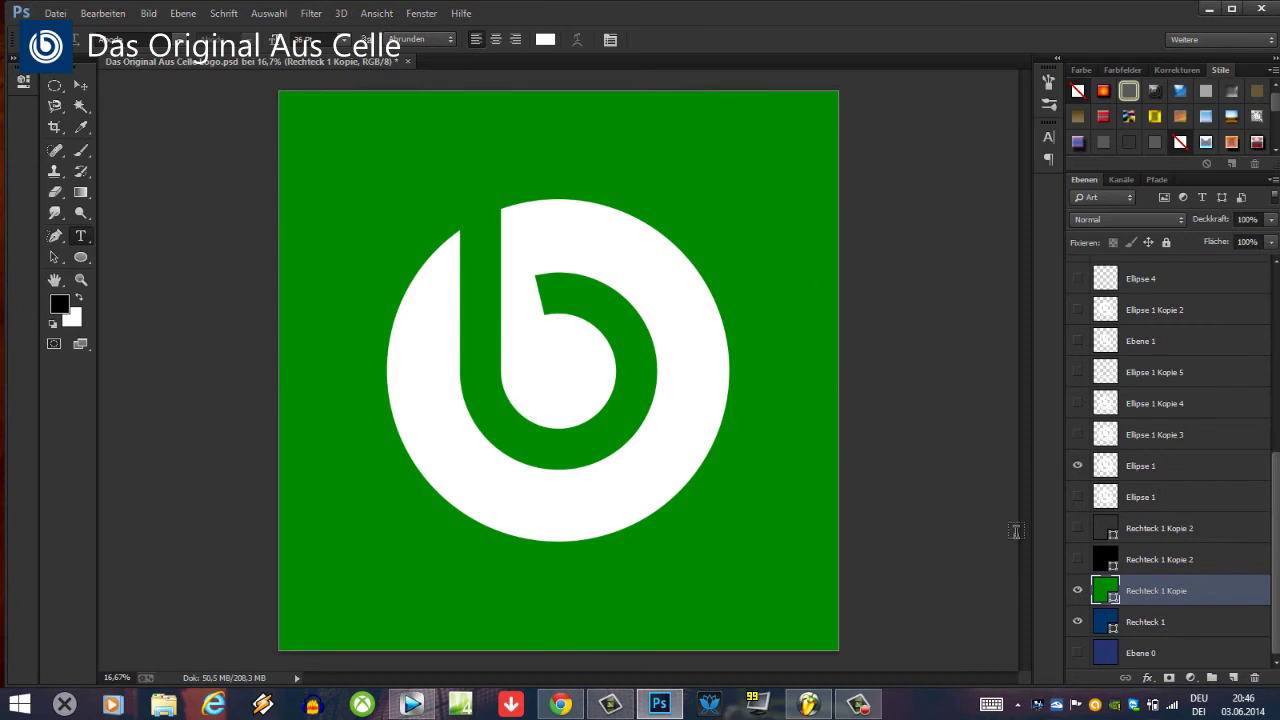
# Load the ZWEI text as a selection, briefly preview it, then deselect using the Elliptical Marquee
pyautogui.scroll(5, 1174, 497)
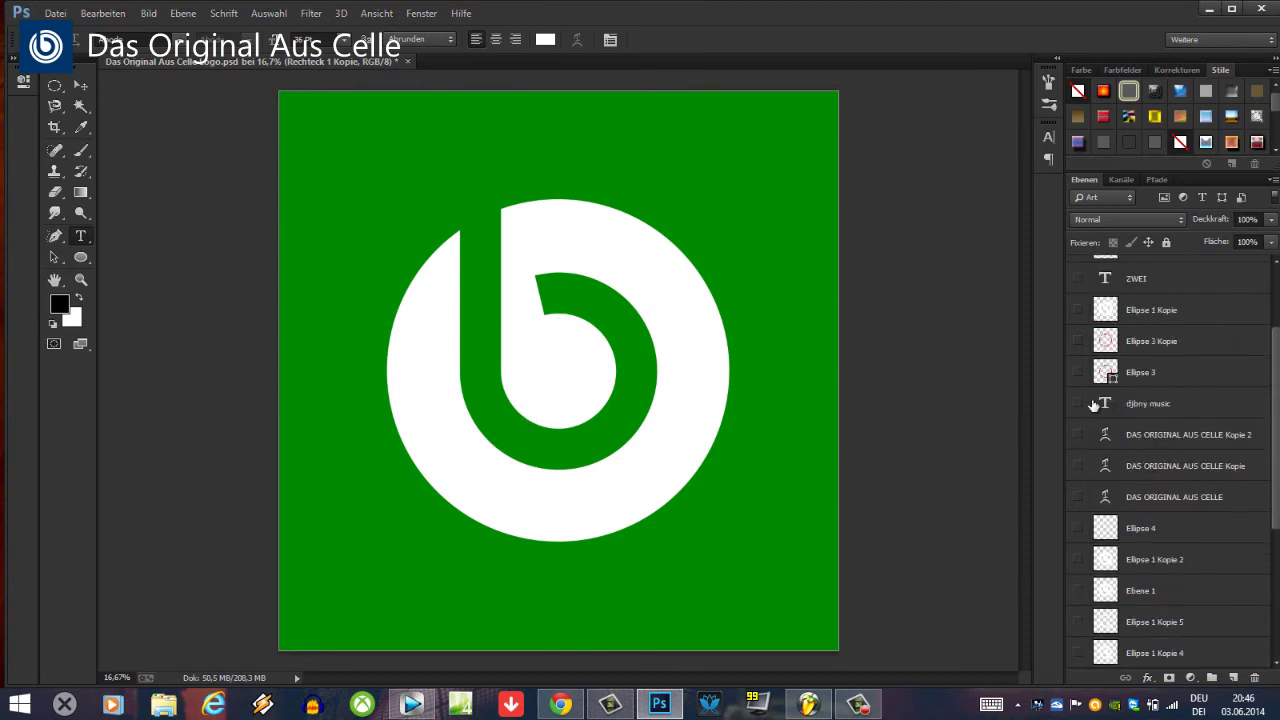
pyautogui.scroll(3, 1131, 413)
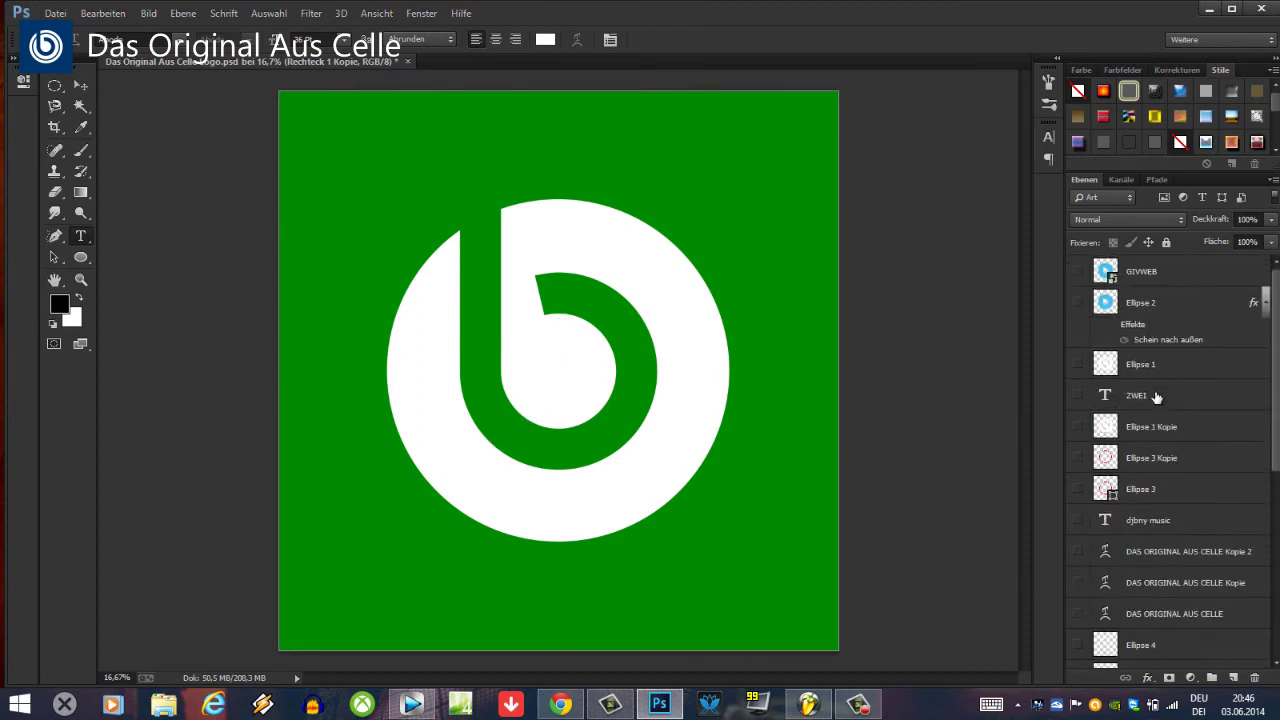
pyautogui.keyDown('ctrl'); pyautogui.click(1105, 396); pyautogui.keyUp('ctrl')
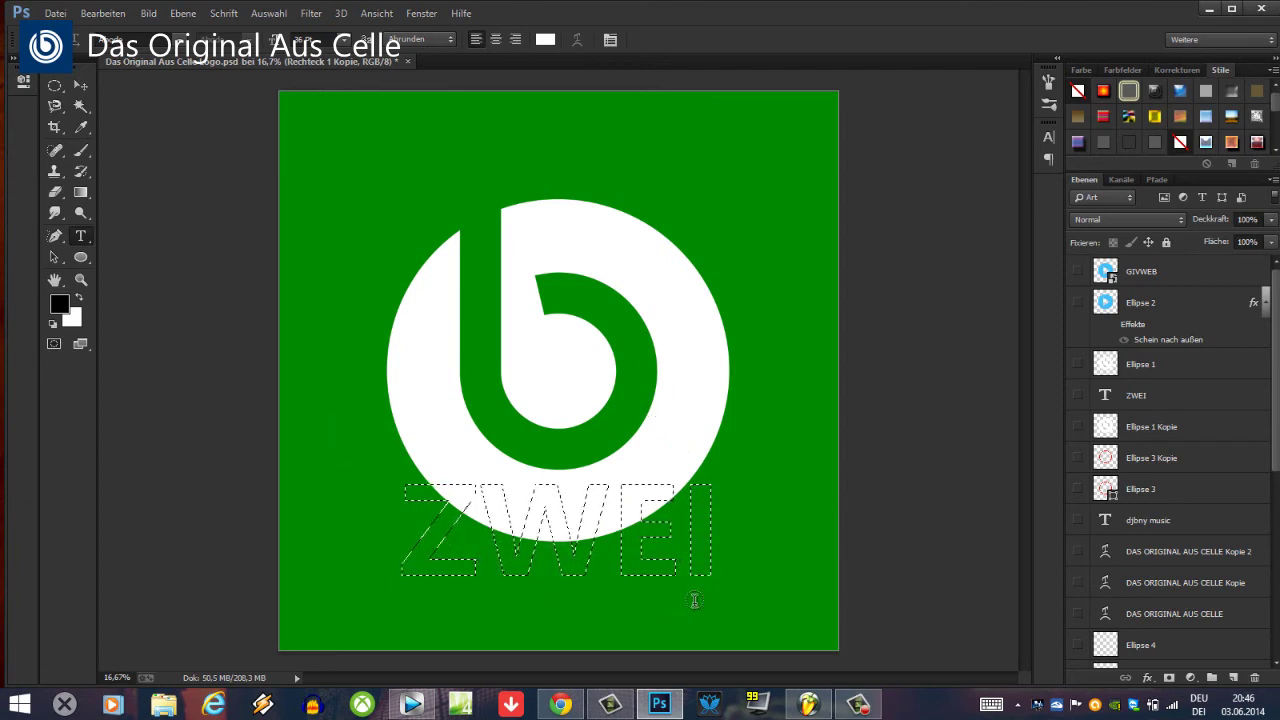
pyautogui.click(1077, 395)
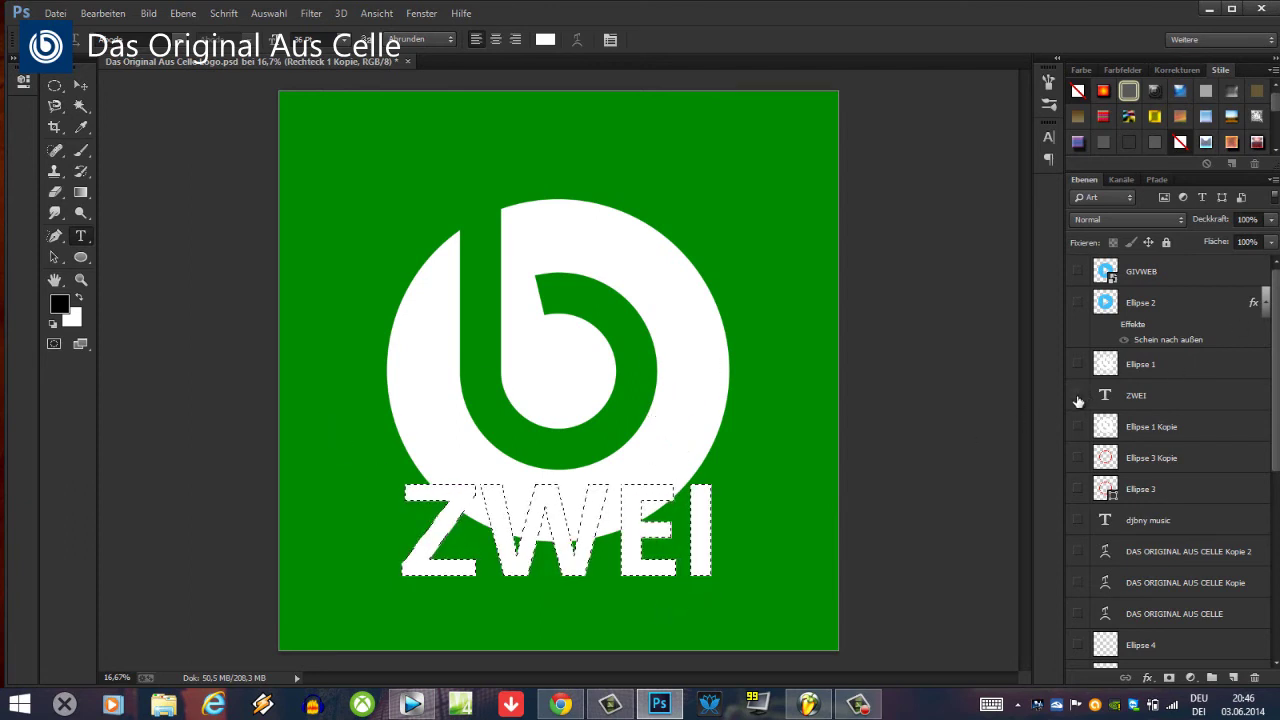
pyautogui.click(1077, 395)
pyautogui.scroll(-5, 1067, 546)
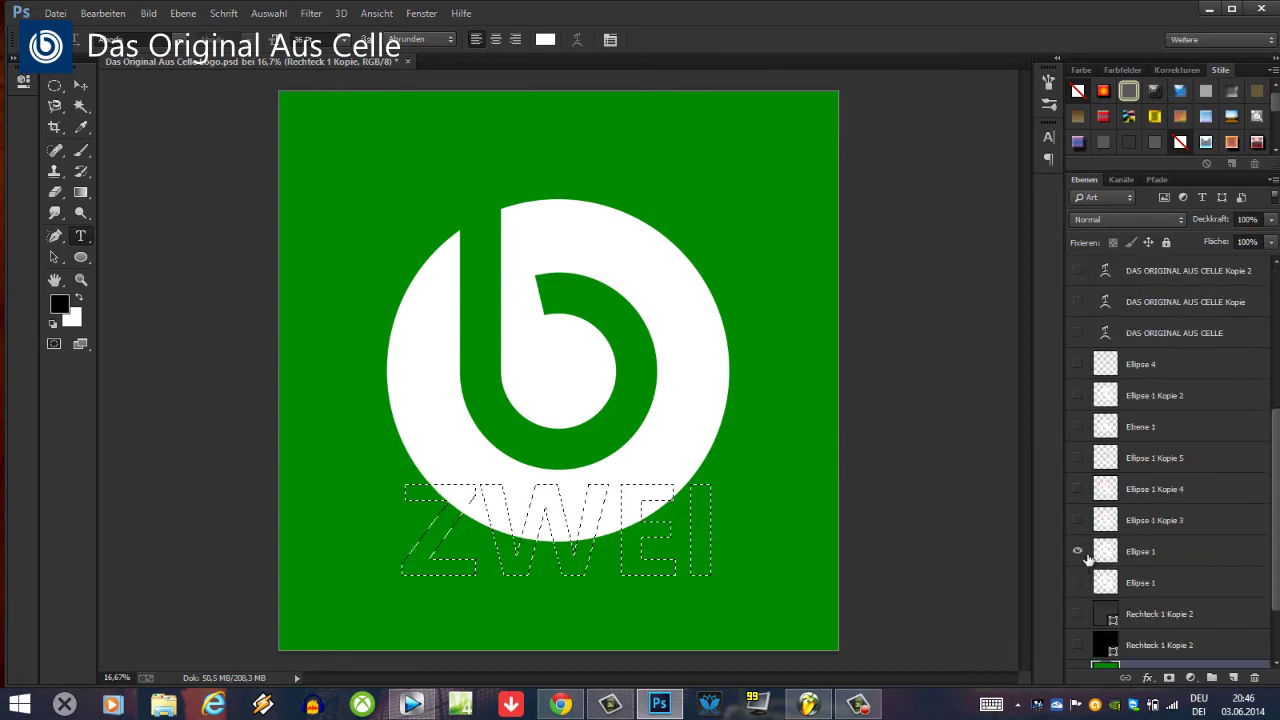
pyautogui.click(55, 85)
pyautogui.click(351, 167)
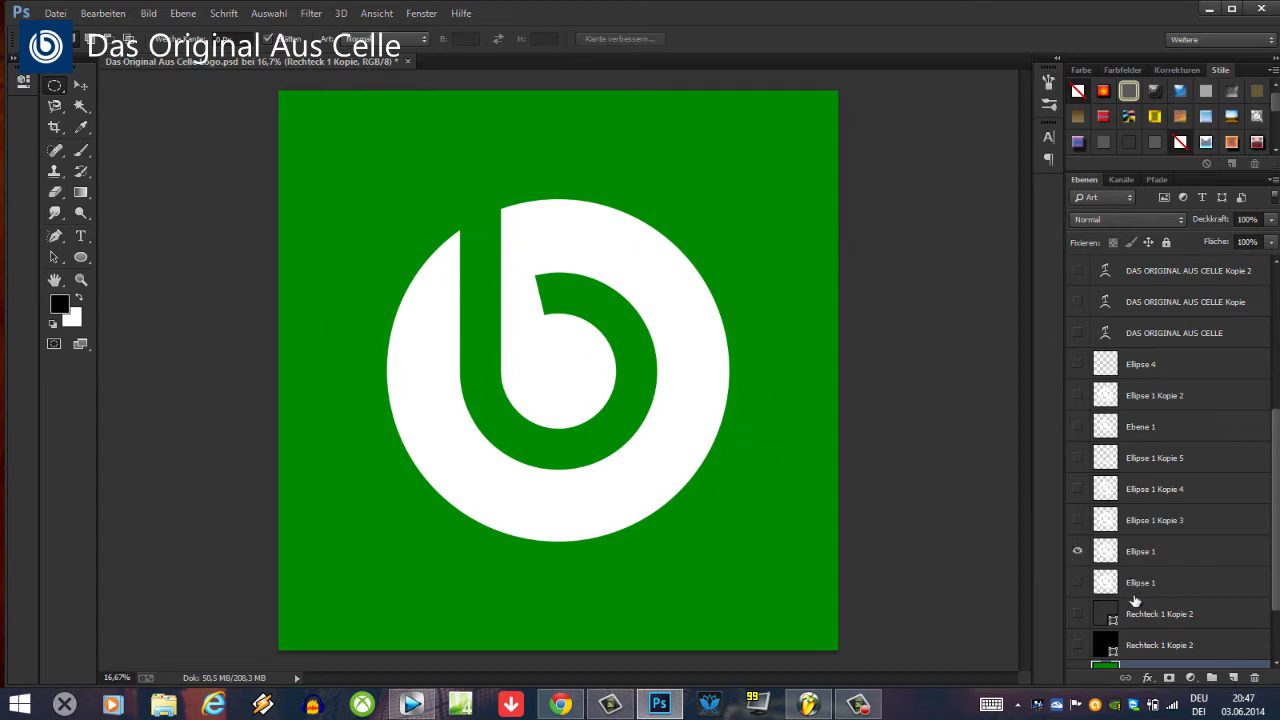
# Hide the green Rechteck 1 Kopie layer to reveal the navy Rechteck 1 beneath
pyautogui.scroll(-2, 1136, 601)
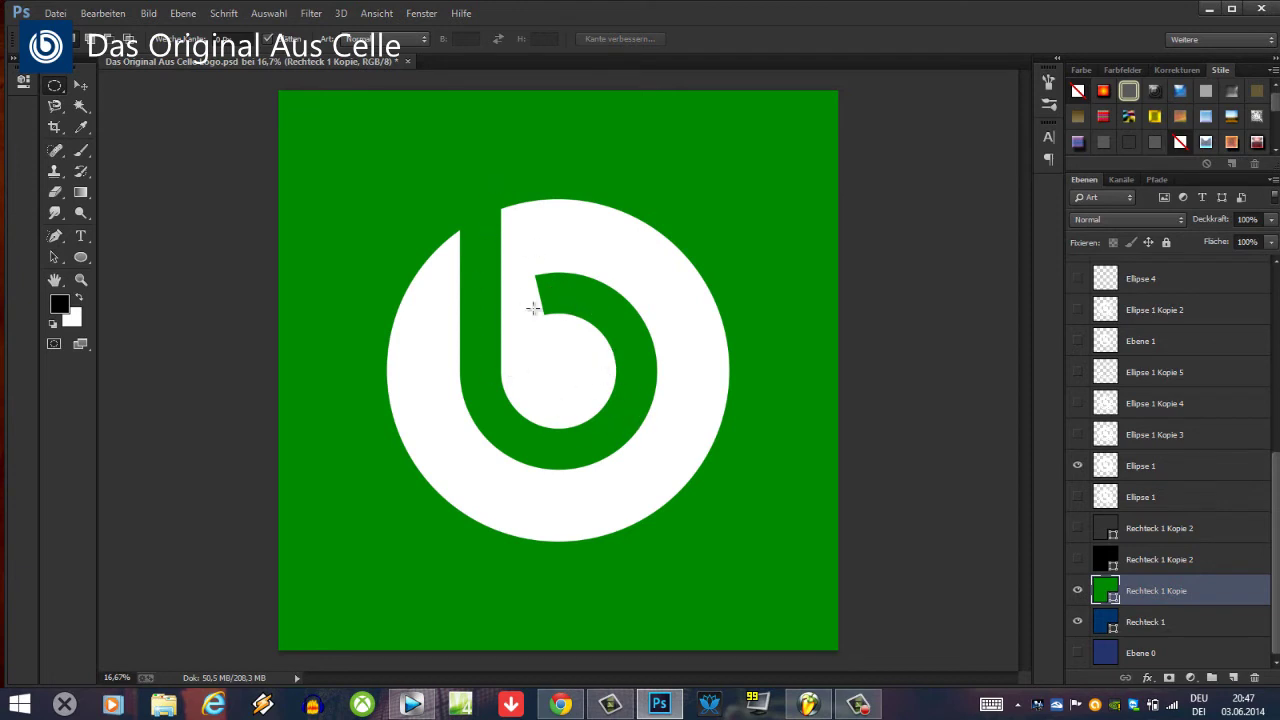
pyautogui.click(1078, 592)
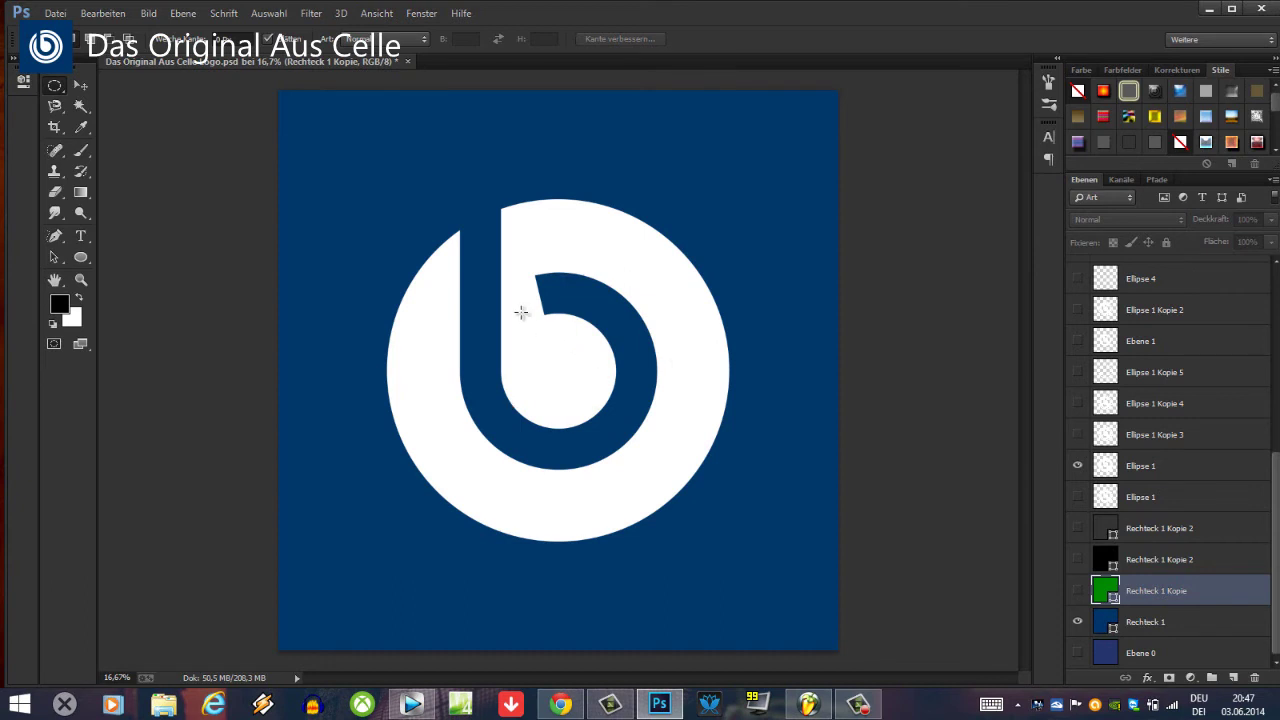
# Compare ring and curved-text layer variants, ending with Ebene 1 and Ellipse 1 Kopie 3 visible
pyautogui.click(1078, 435)
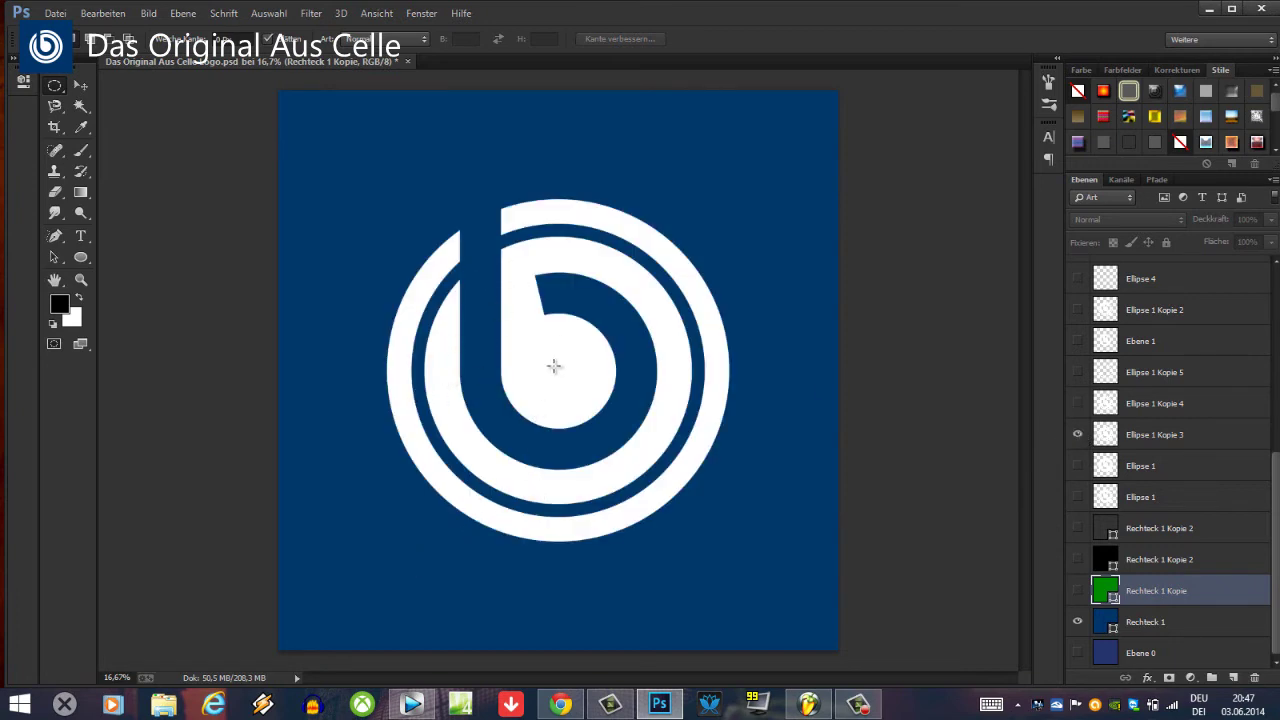
pyautogui.click(1078, 438)
pyautogui.click(1077, 341)
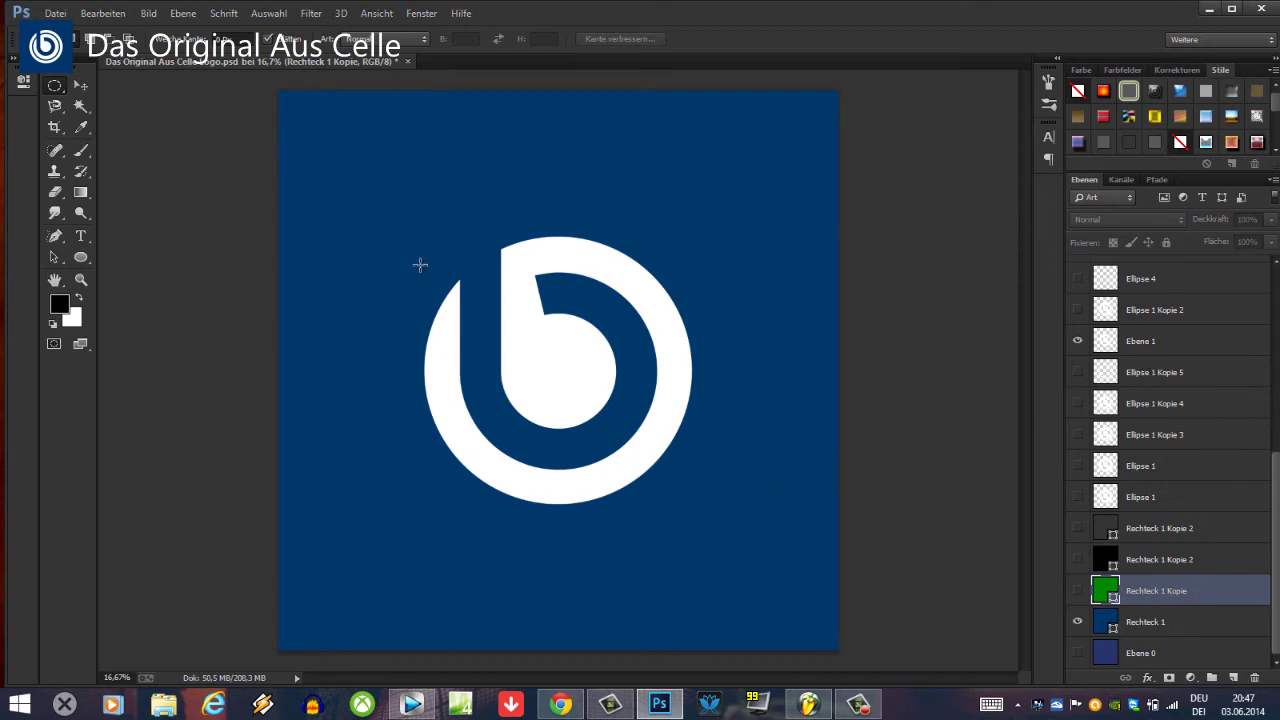
pyautogui.click(1078, 312)
pyautogui.click(1078, 311)
pyautogui.click(1077, 372)
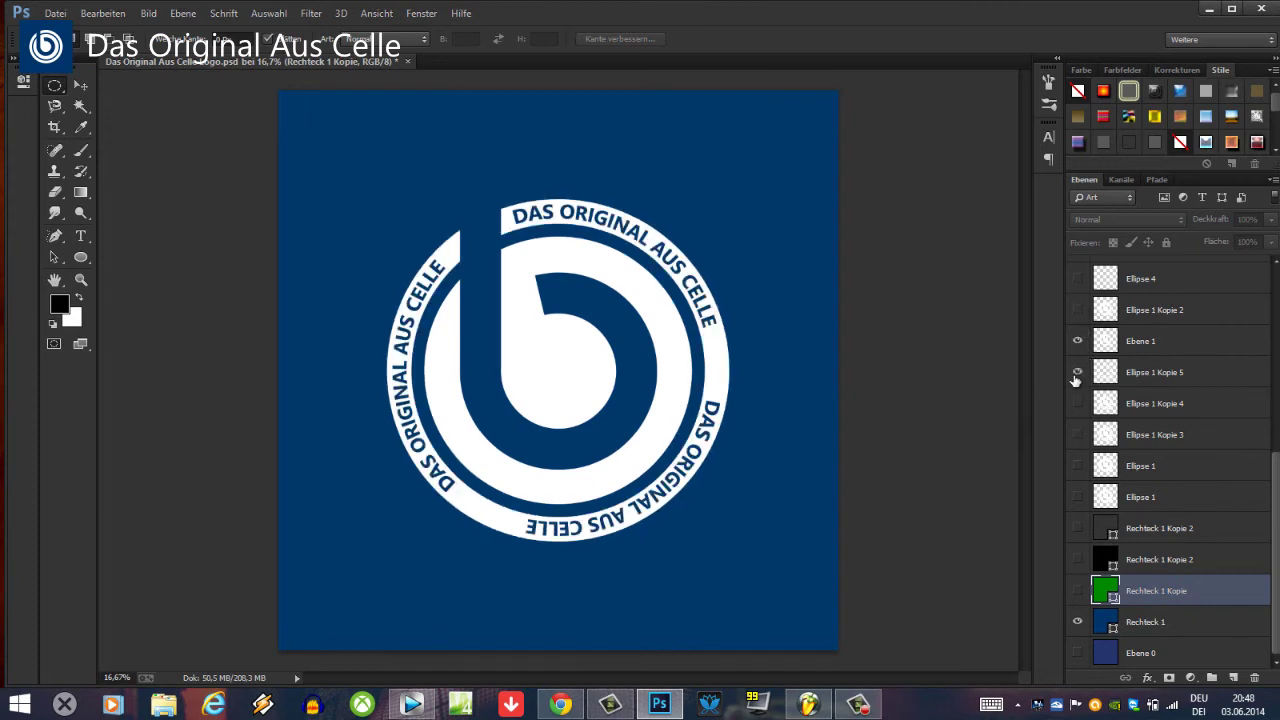
pyautogui.click(1077, 372)
pyautogui.click(1078, 312)
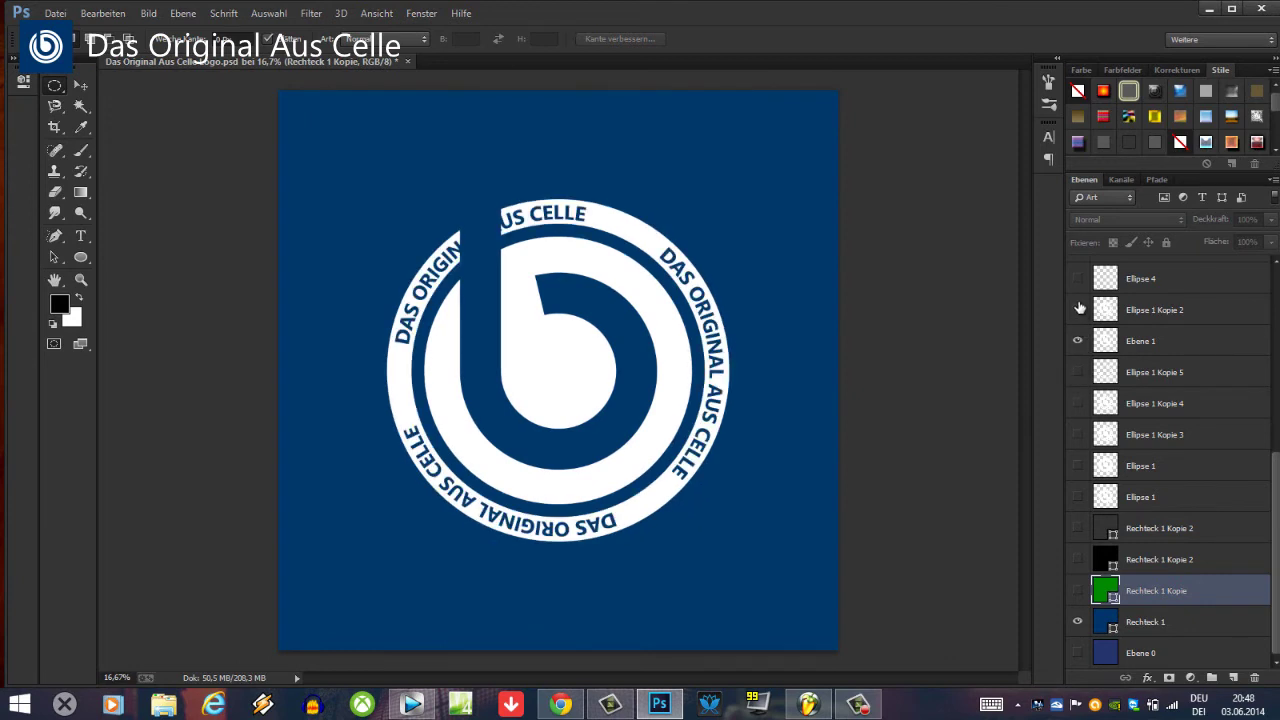
pyautogui.click(1078, 312)
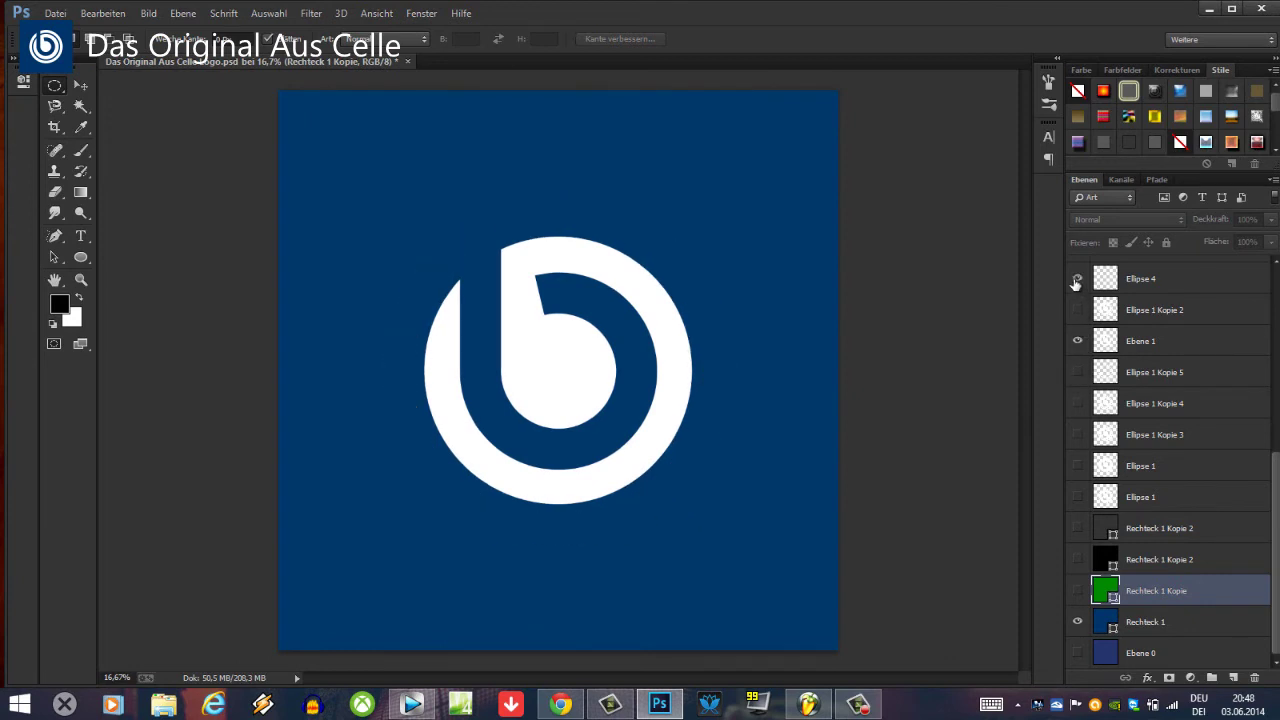
pyautogui.click(1077, 434)
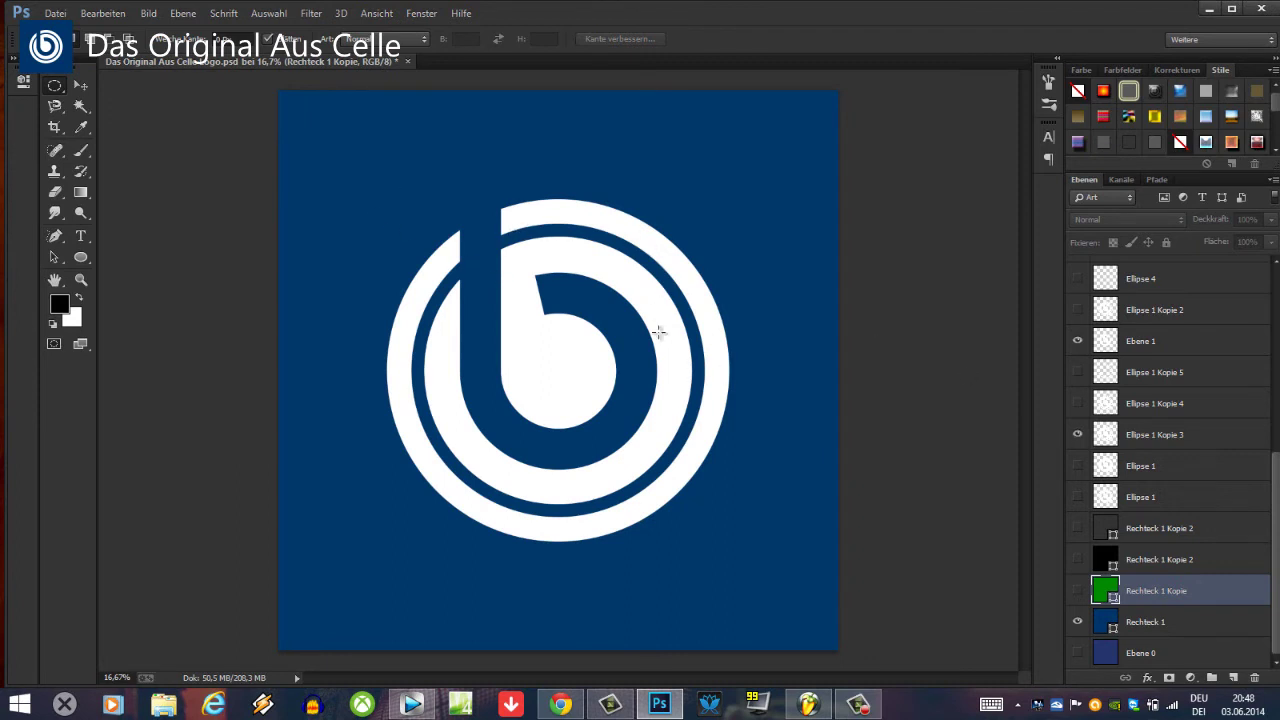
pyautogui.scroll(2, 1090, 350)
pyautogui.click(1077, 341)
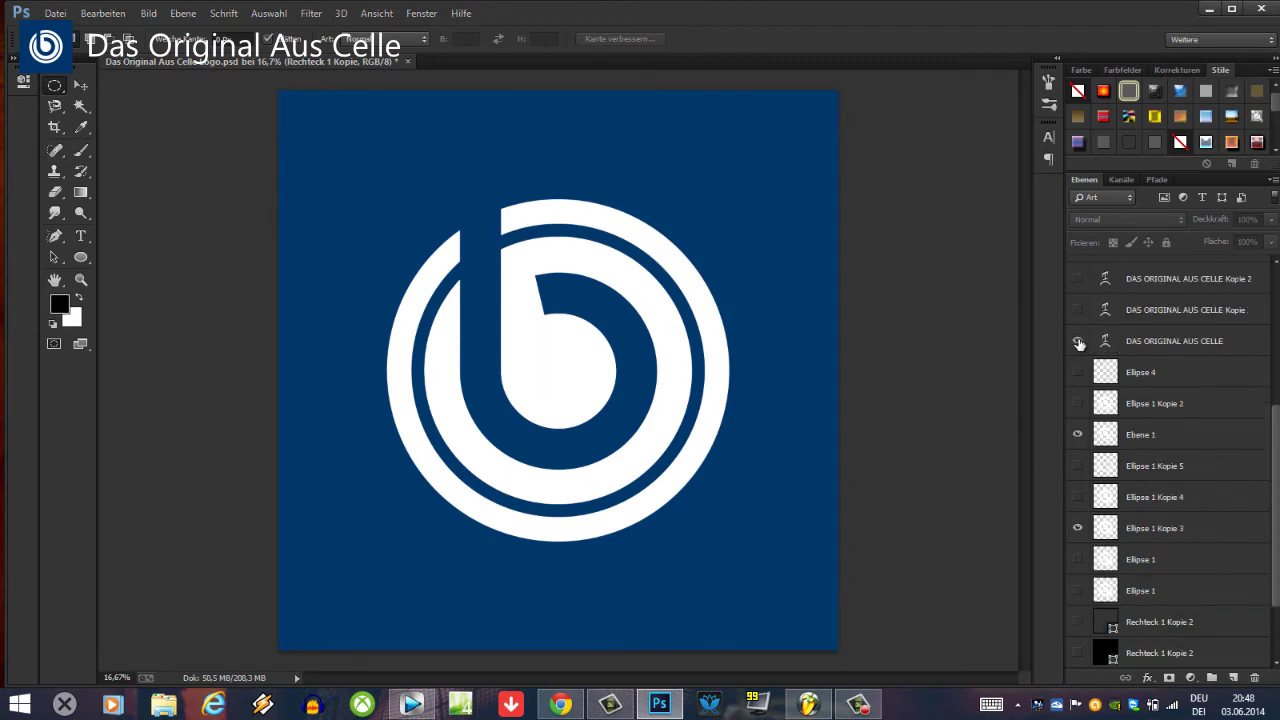
pyautogui.click(1077, 310)
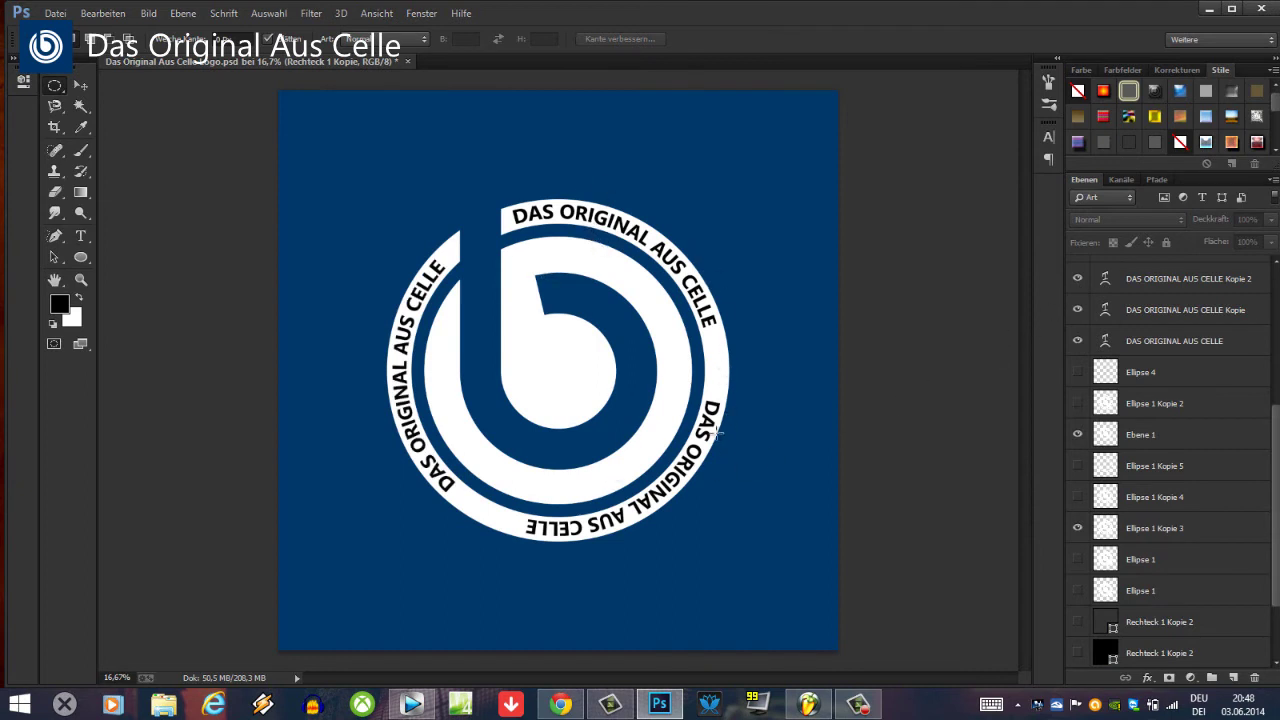
pyautogui.click(1077, 280)
pyautogui.click(1077, 309)
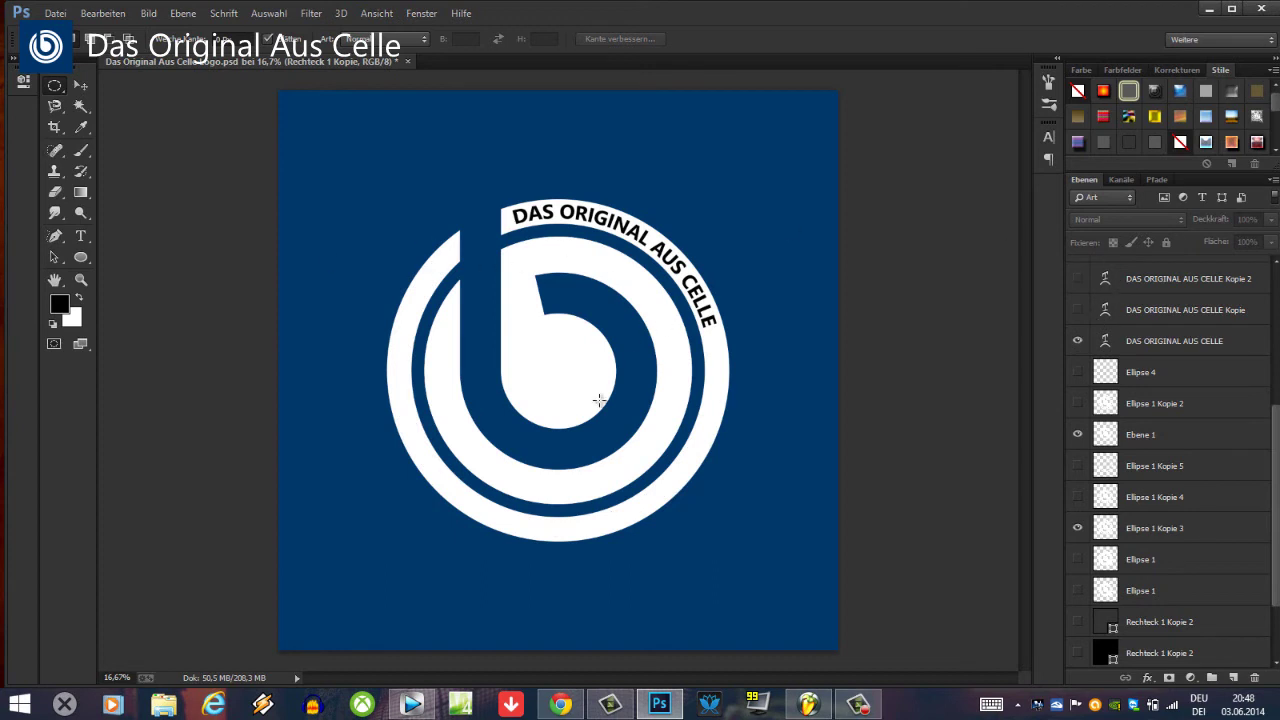
pyautogui.click(1077, 341)
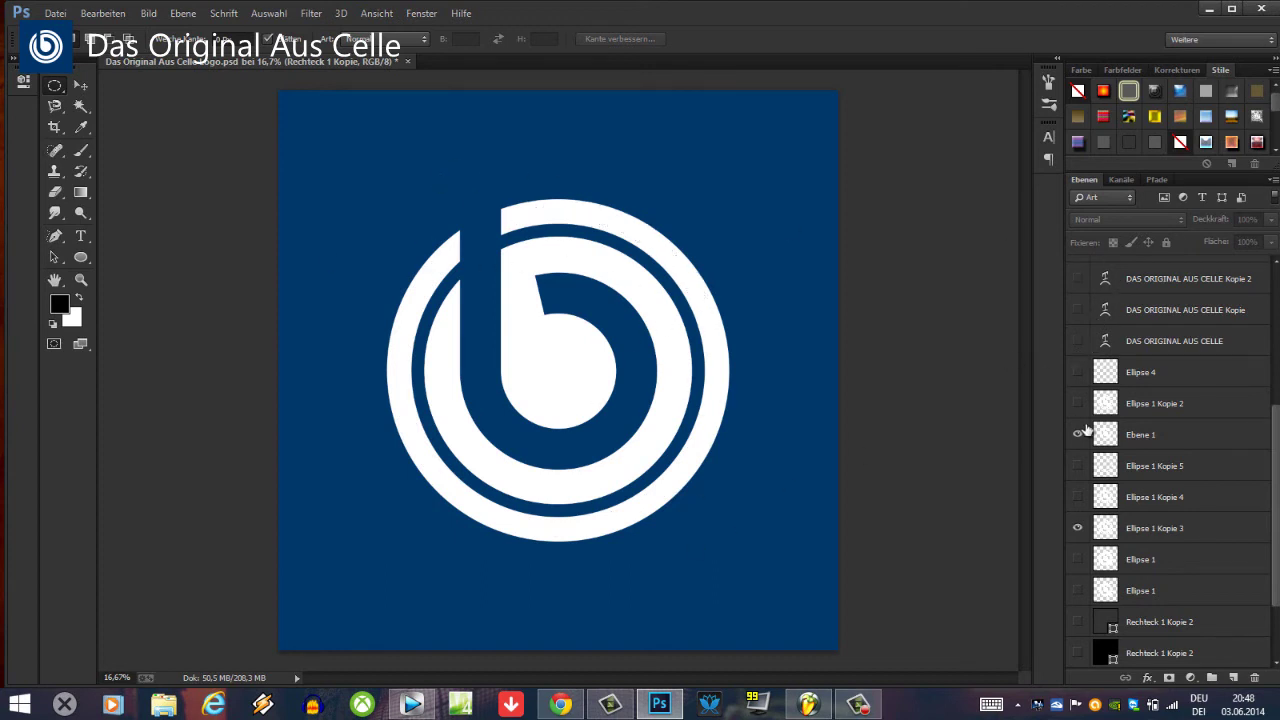
pyautogui.click(1077, 434)
pyautogui.click(1077, 497)
pyautogui.click(1077, 528)
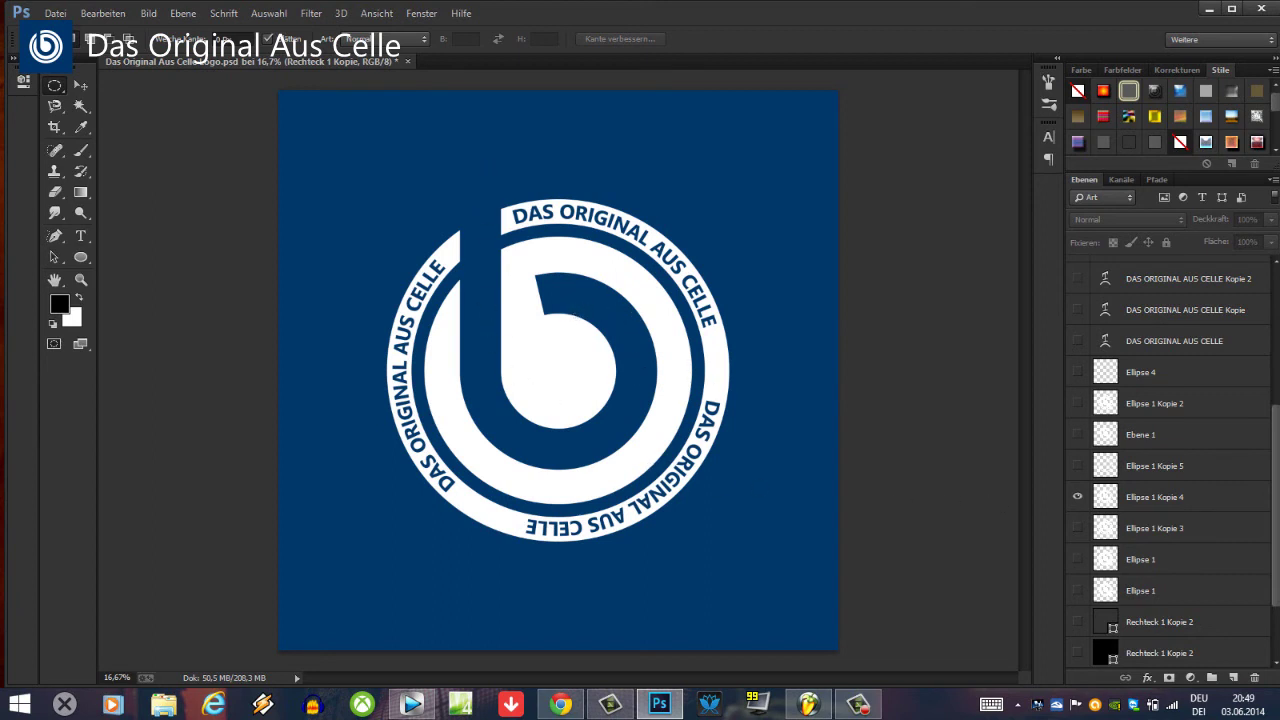
# Check Rechteck 1's hex colour, then swap it for the black Rechteck 1 Kopie 2 background
pyautogui.scroll(-3, 1215, 500)
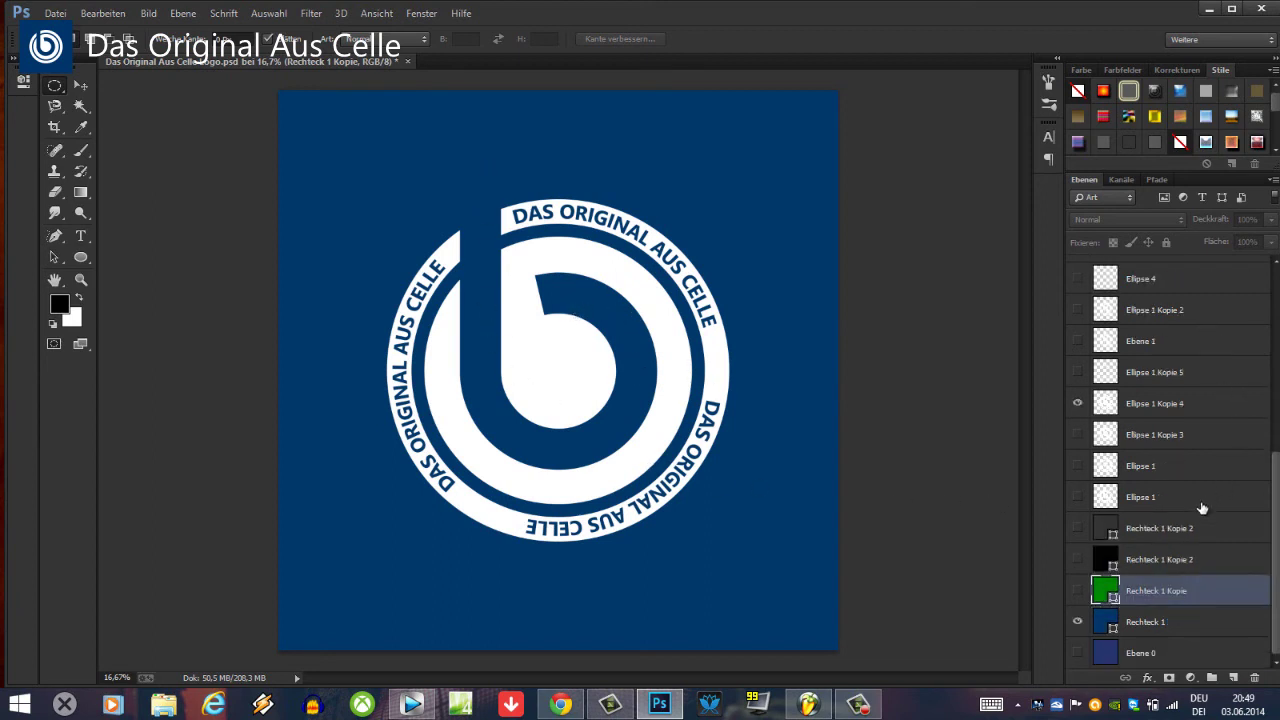
pyautogui.doubleClick(1116, 631)
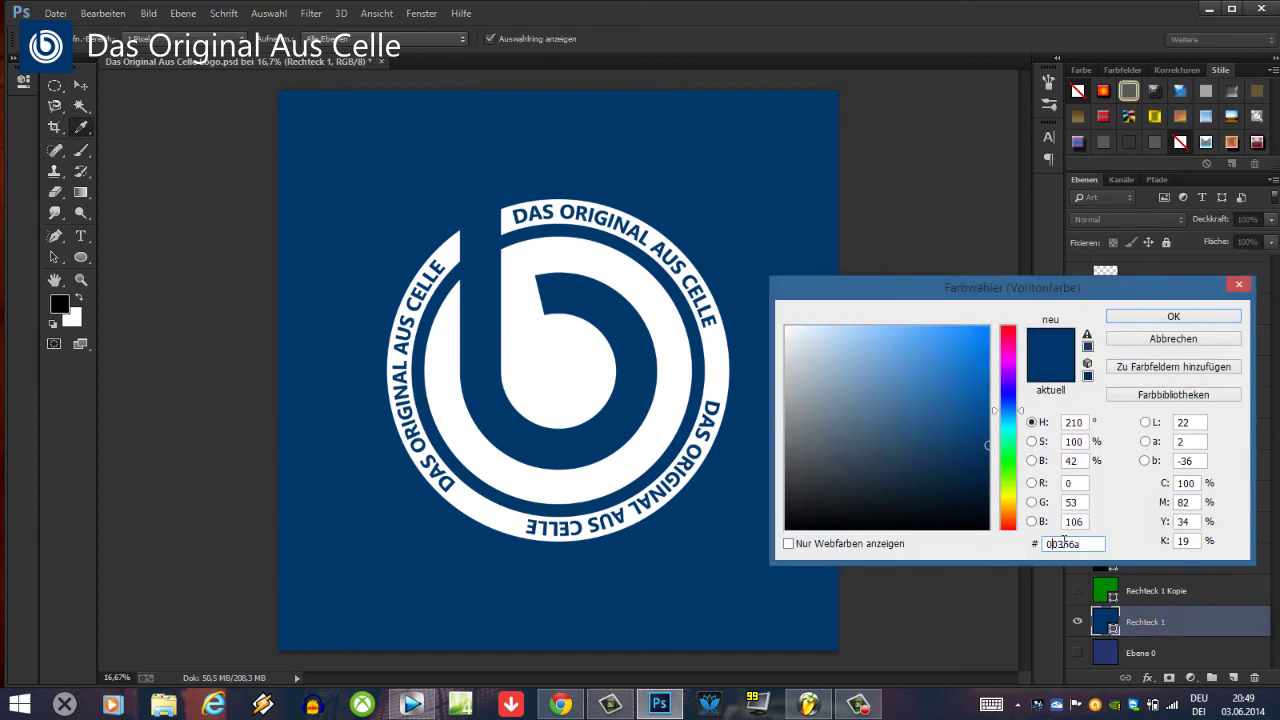
pyautogui.click(1091, 545)
pyautogui.click(1172, 339)
pyautogui.click(1077, 630)
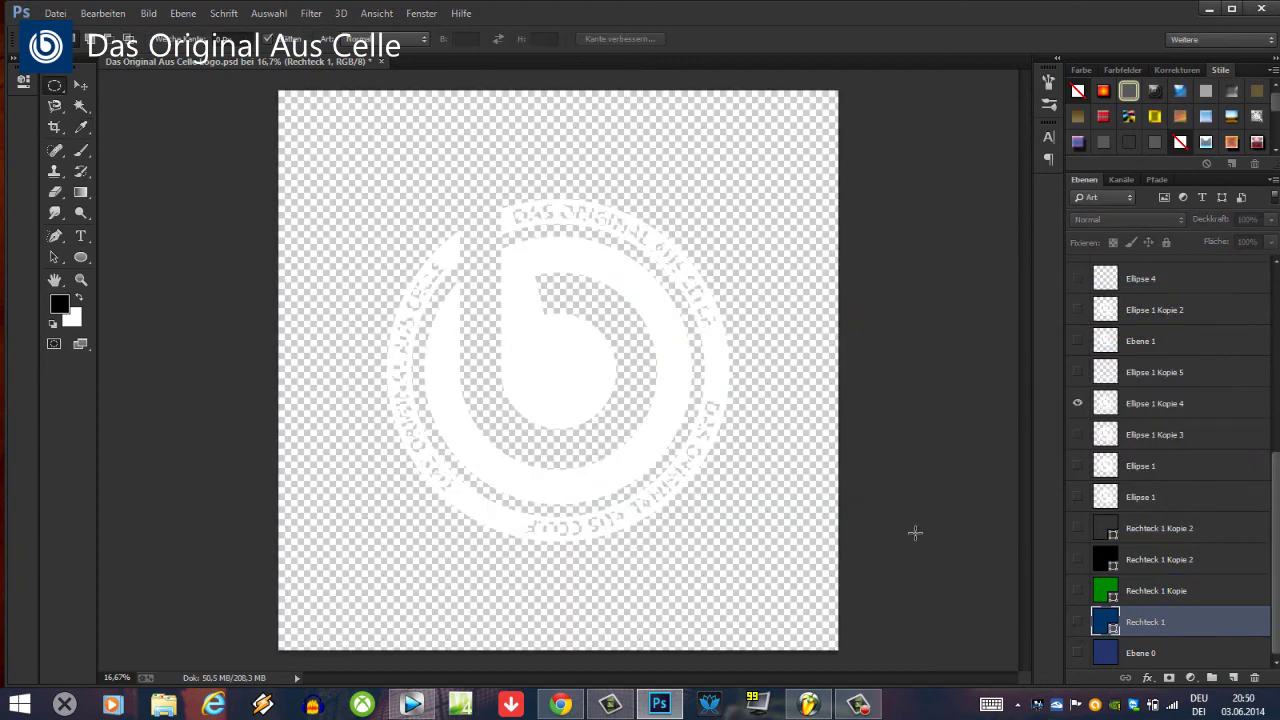
pyautogui.click(1077, 559)
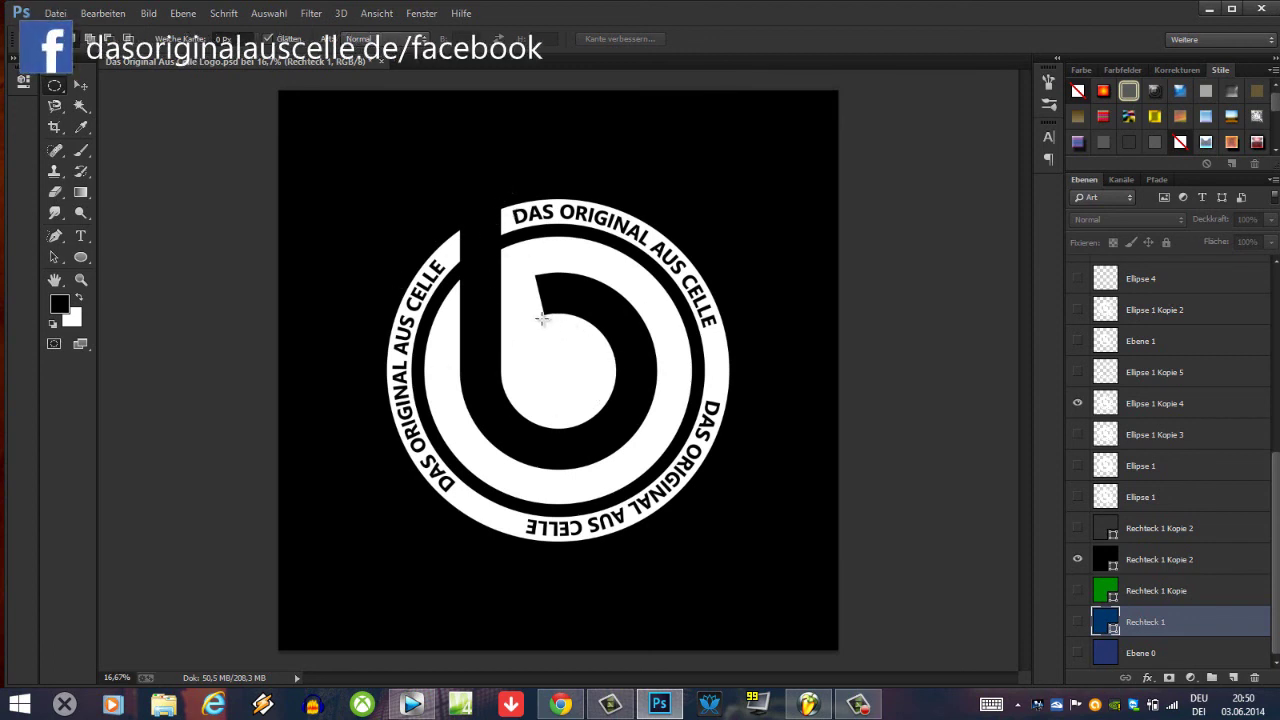
# Toggle the black Rechteck 1 Kopie 2 background to compare, then hide it and show navy Rechteck 1
pyautogui.click(1077, 560)
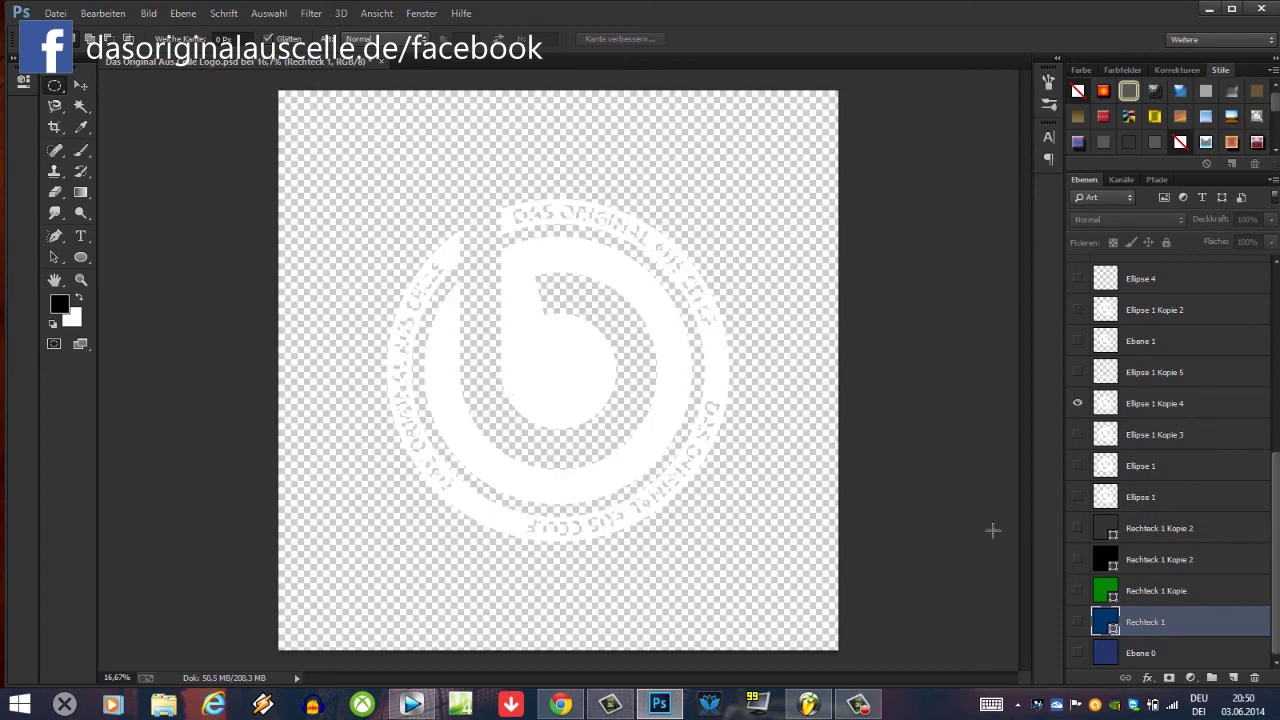
pyautogui.click(1078, 560)
pyautogui.click(1079, 563)
pyautogui.click(1076, 560)
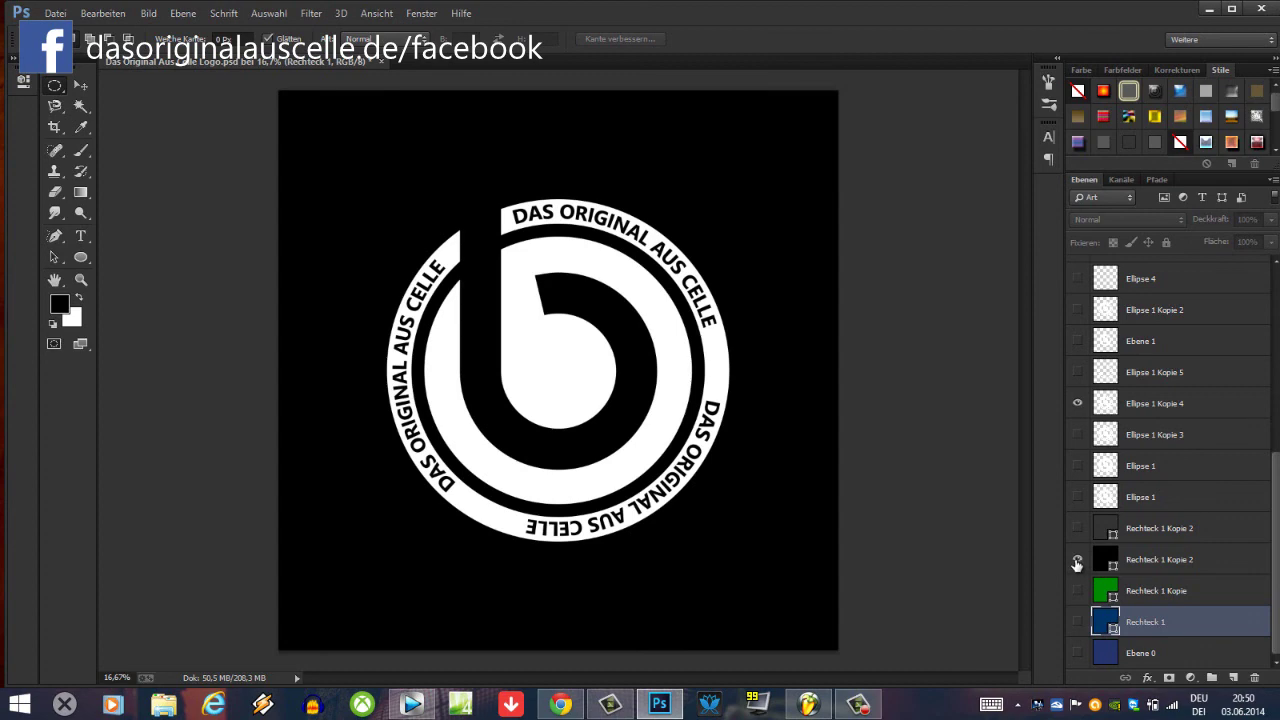
pyautogui.click(1077, 561)
pyautogui.click(1076, 621)
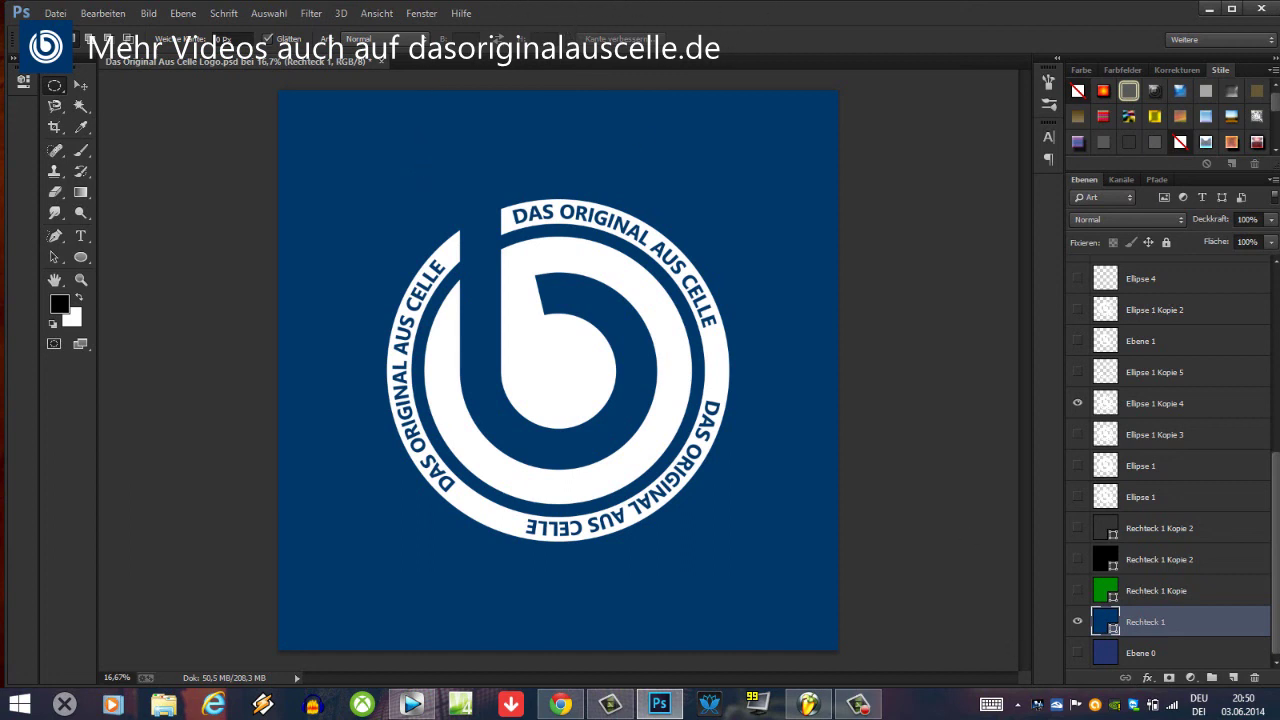
pyautogui.click(858, 704)
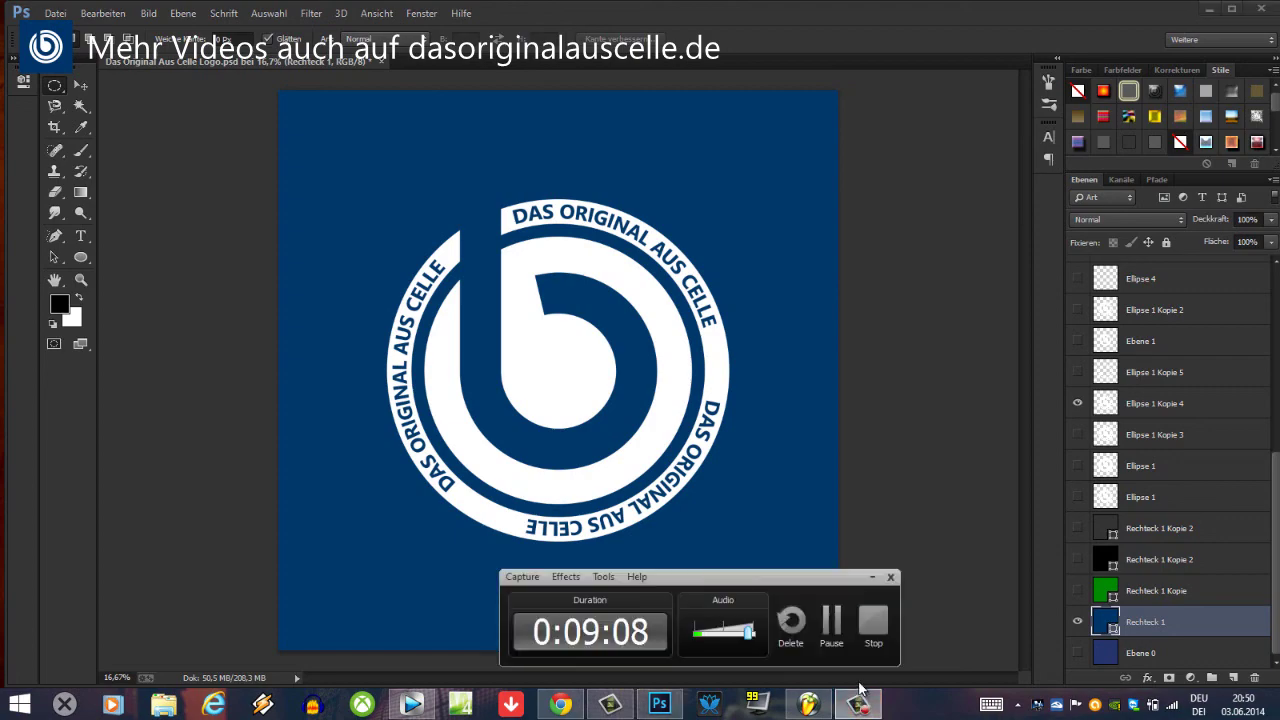